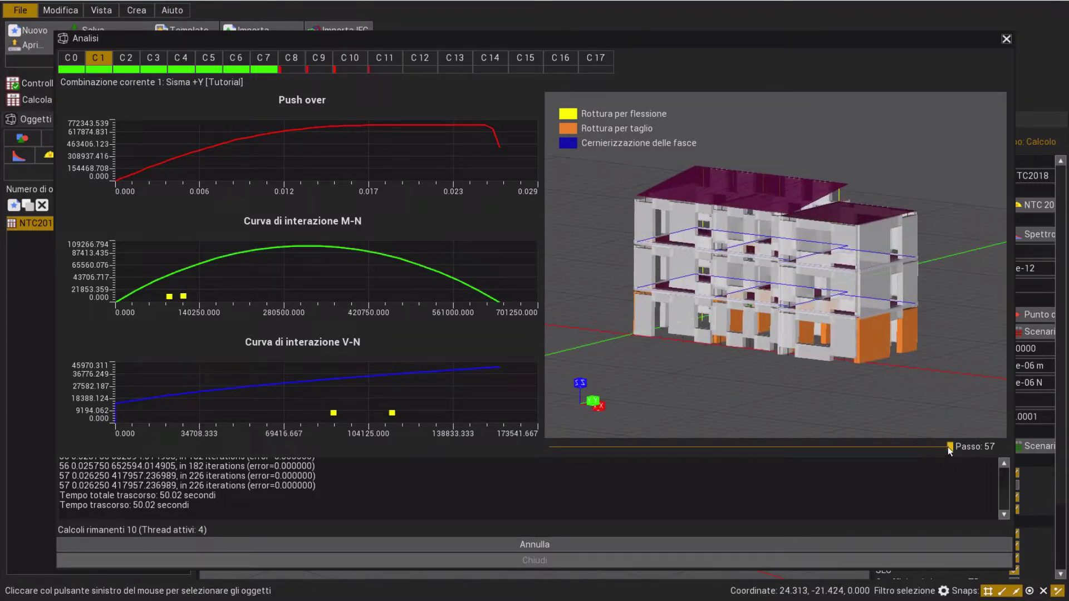
Review the pushover curves and the damaged building model for load combinations C1, C7, C8 and C15.
mouse_move(949, 448)
left_mouse_down()
mouse_move(906, 447)
mouse_move(948, 446)
left_mouse_up()
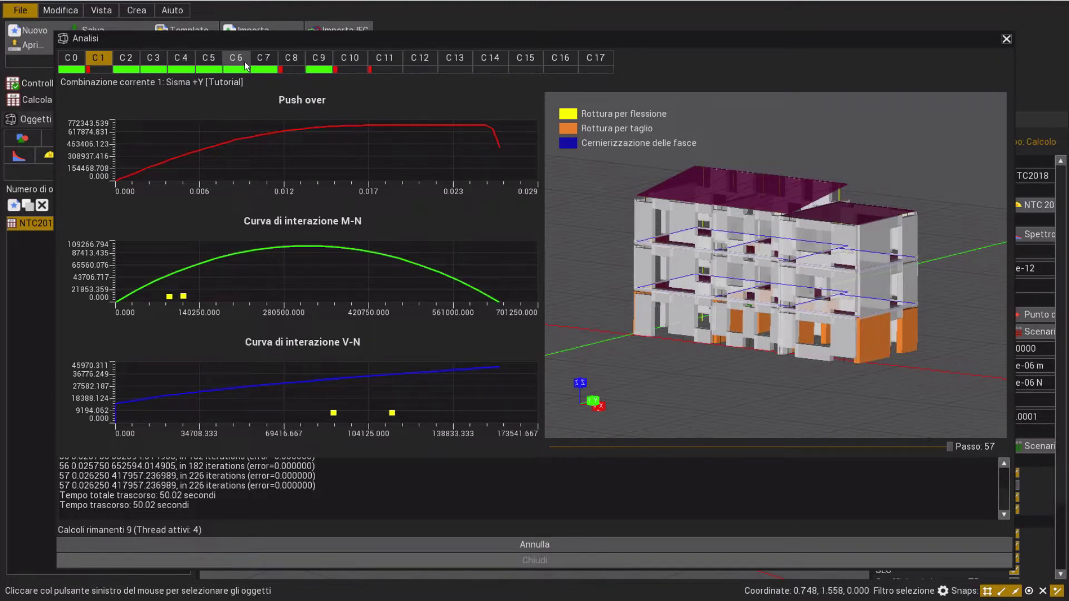
left_click(259, 61)
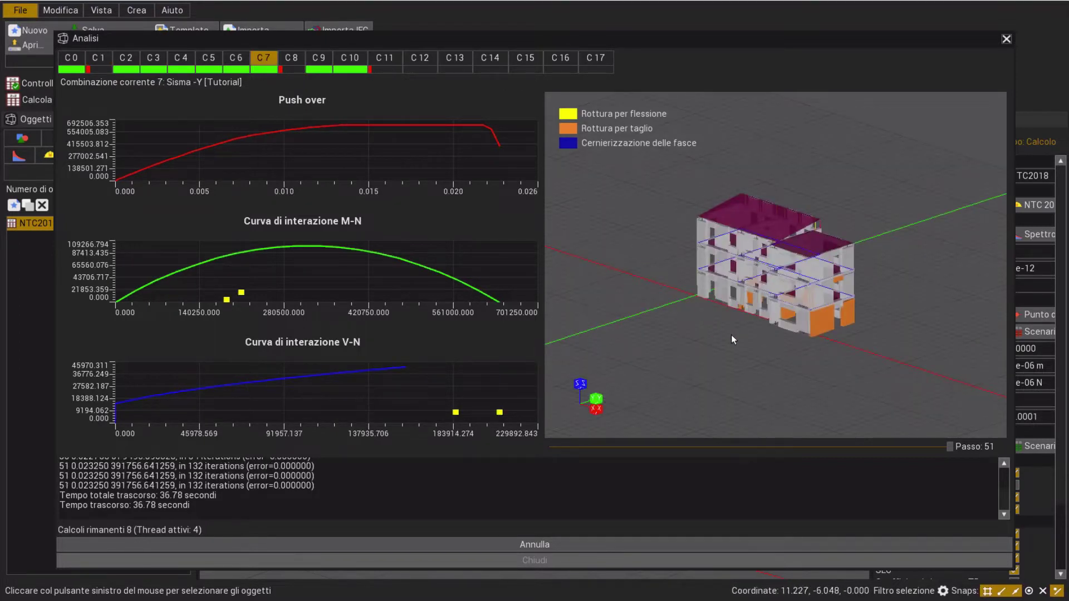
scroll(729, 334, "up", 3)
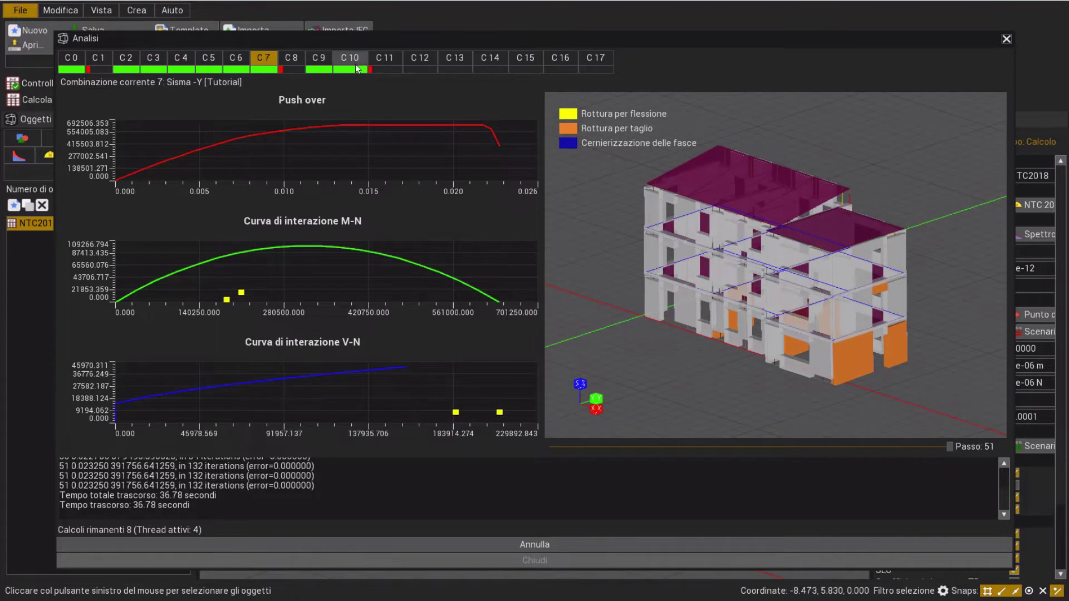
left_click(302, 62)
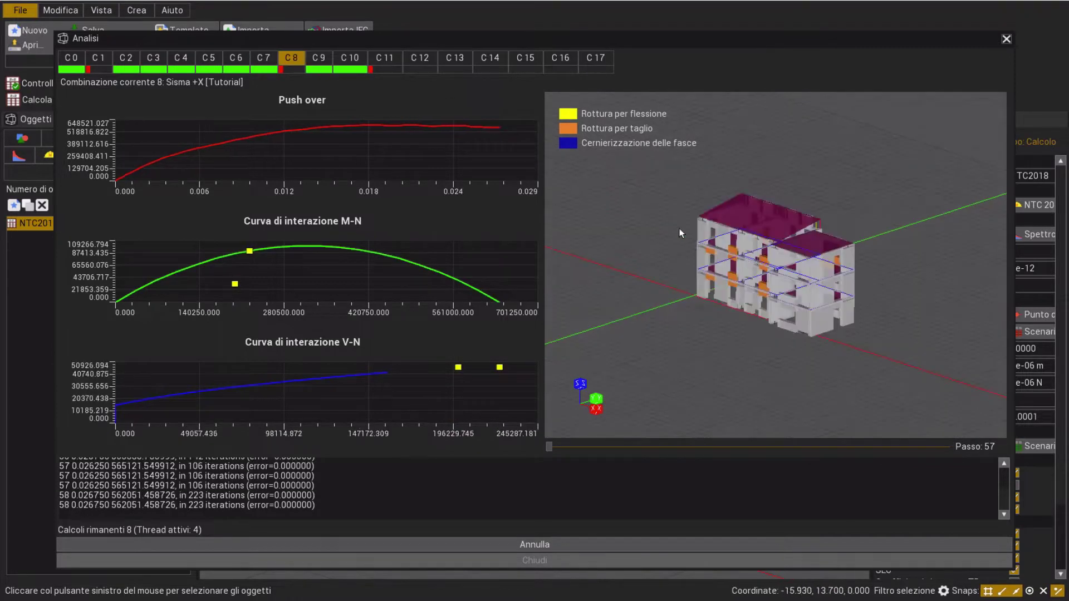
scroll(783, 336, "up", 4)
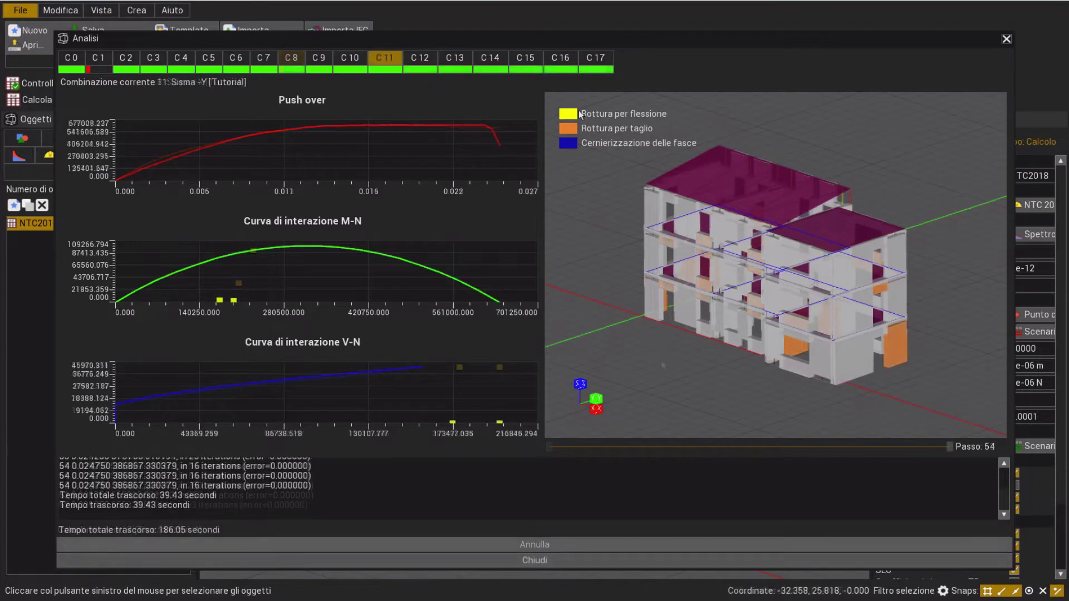
left_click(525, 59)
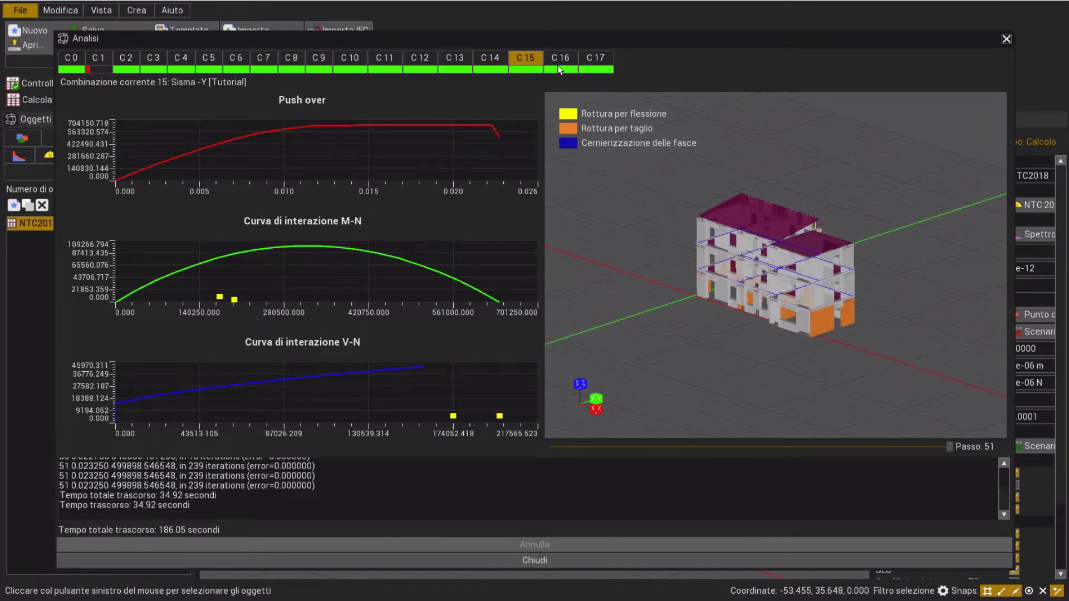
Inspect the element check tables of combinations C16 and C17, and close the analysis window.
left_click(558, 62)
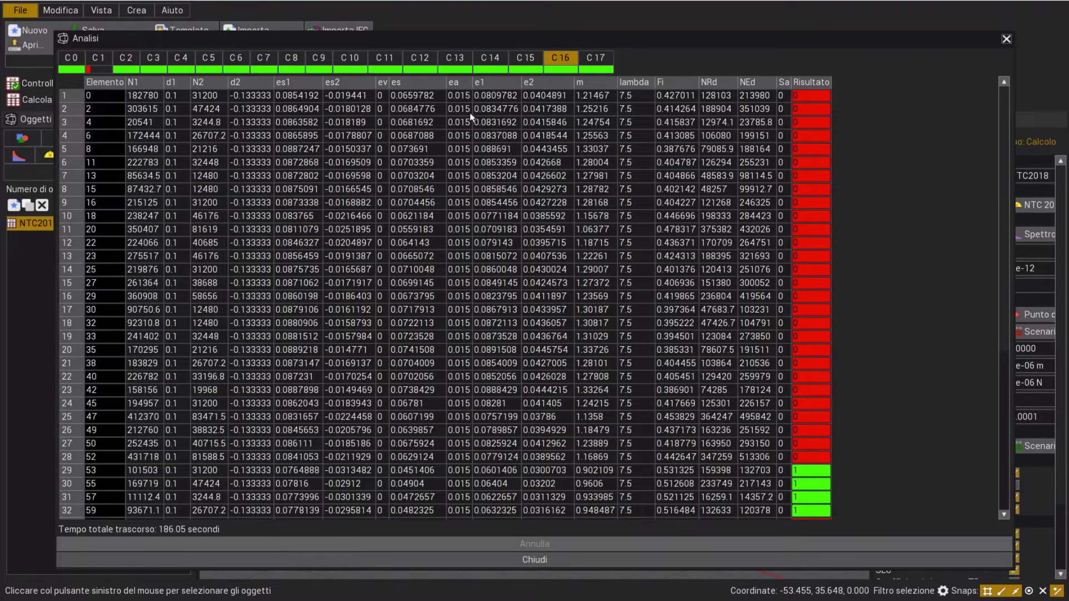
scroll(811, 288, "down", 1)
left_click(598, 59)
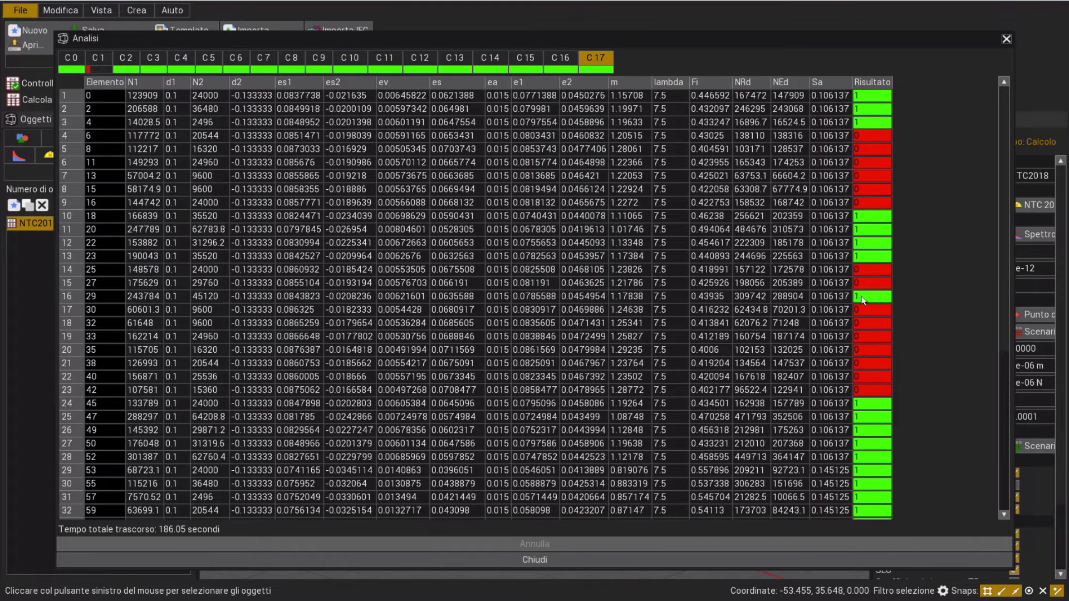
left_click(533, 559)
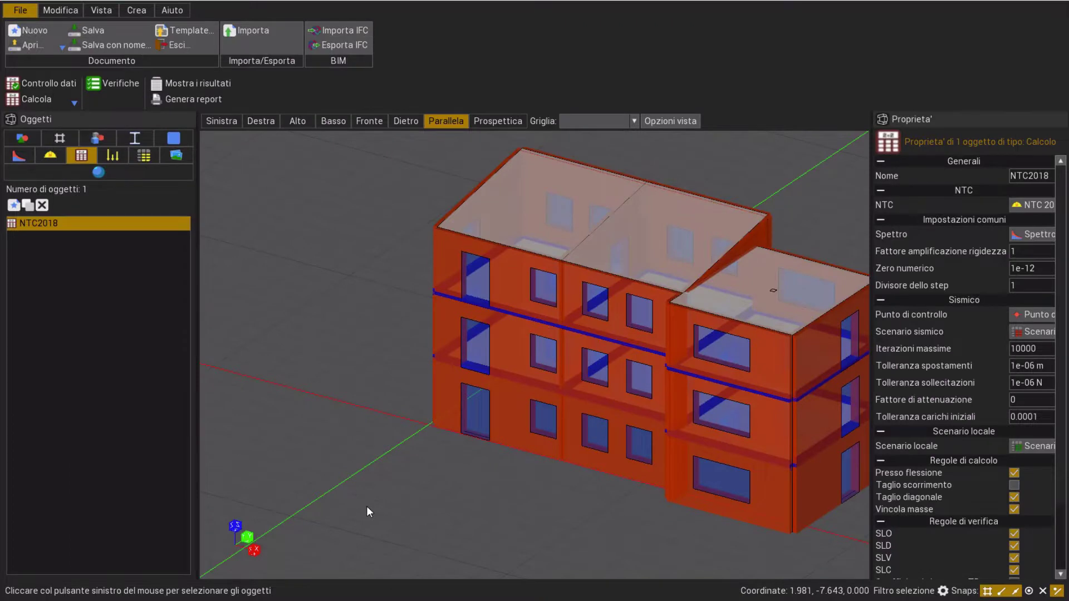
Run the verifications for the NTC2018 calculation and show the results of all elements.
left_click(95, 85)
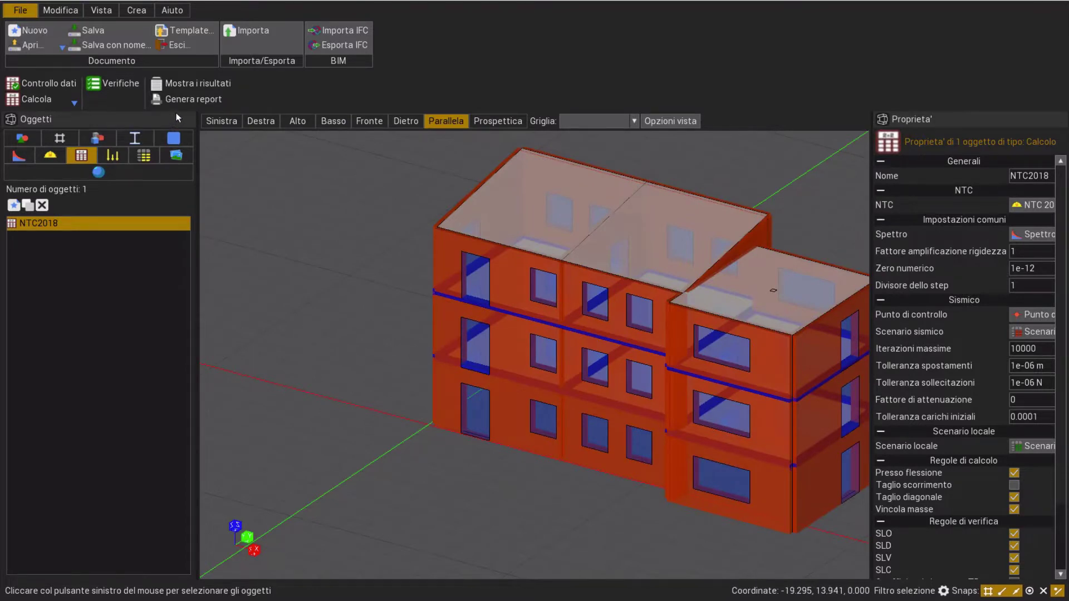
left_click(187, 86)
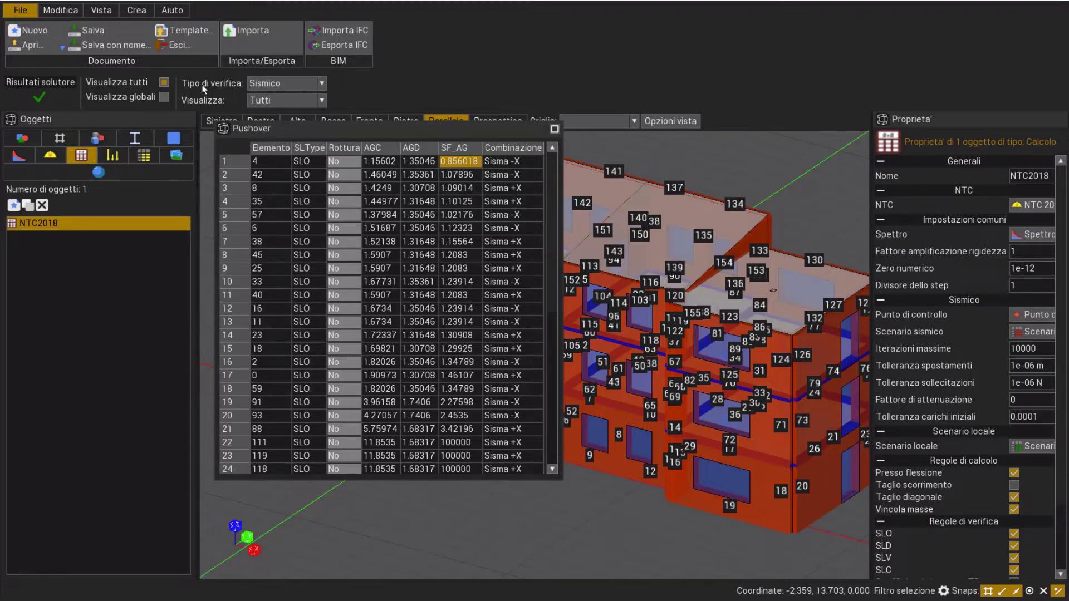
left_click(163, 82)
Keep the verification type on Sismico and filter the results table to Non verificati.
left_click(322, 82)
left_click(321, 102)
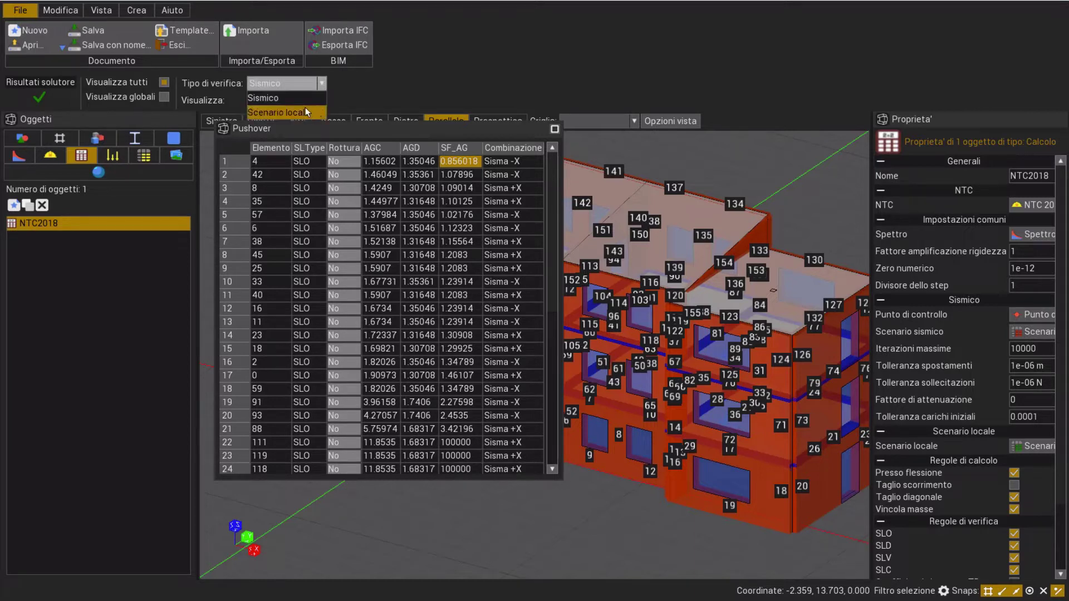
left_click(295, 100)
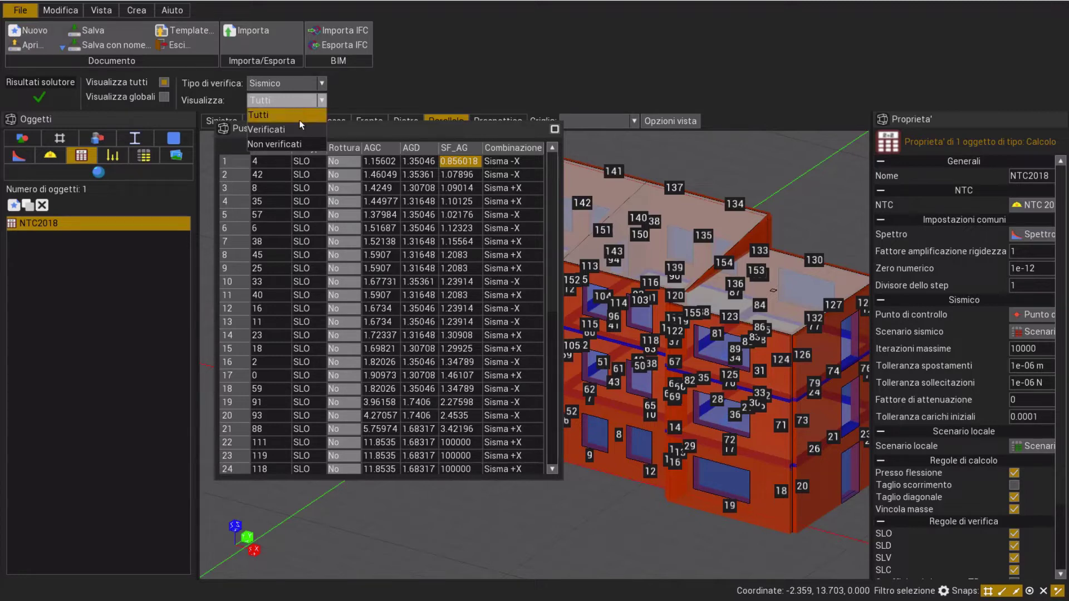
left_click(296, 144)
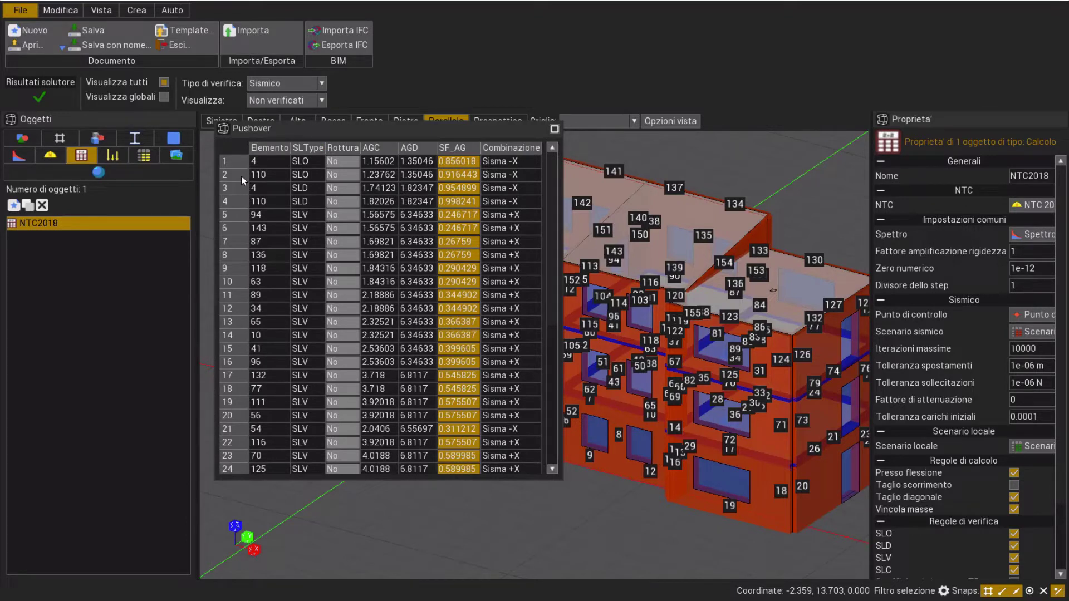
Select the SLD result of element 110 and examine that element on the building model from several angles.
left_click(236, 205)
middle_click_drag(557, 440, 787, 452)
scroll(621, 324, "up", 3)
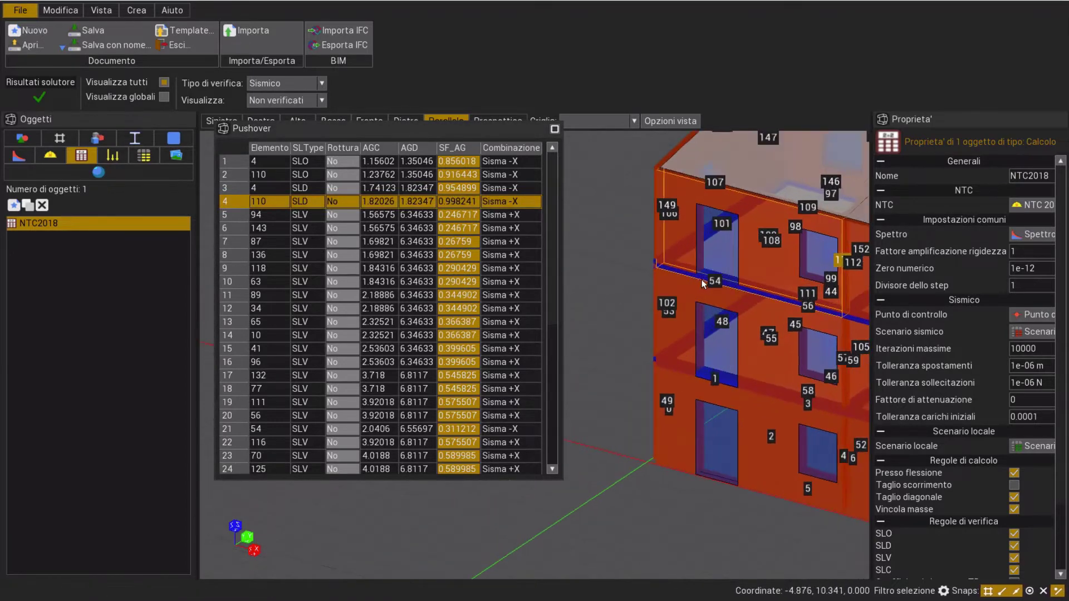
key("1")
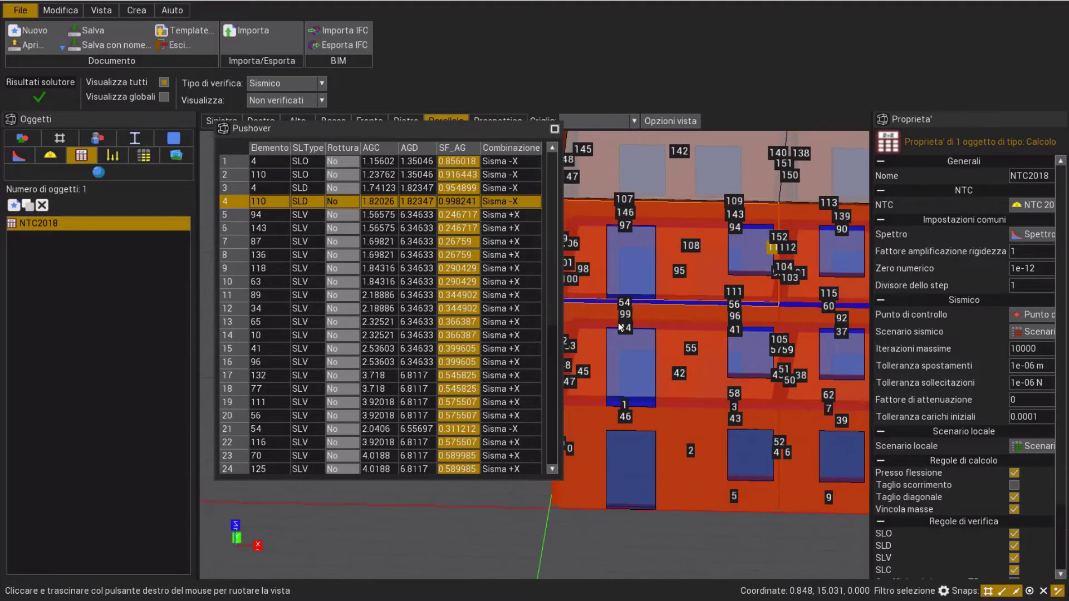
middle_click_drag(626, 326, 731, 194)
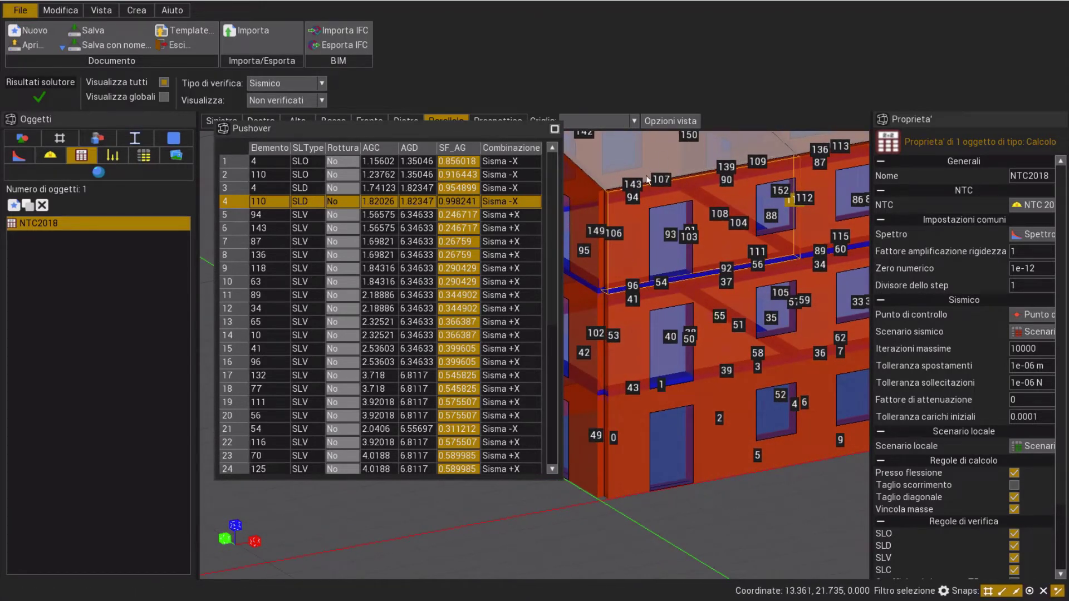
mouse_move(724, 318)
right_mouse_down()
mouse_move(744, 335)
mouse_move(736, 307)
right_mouse_up()
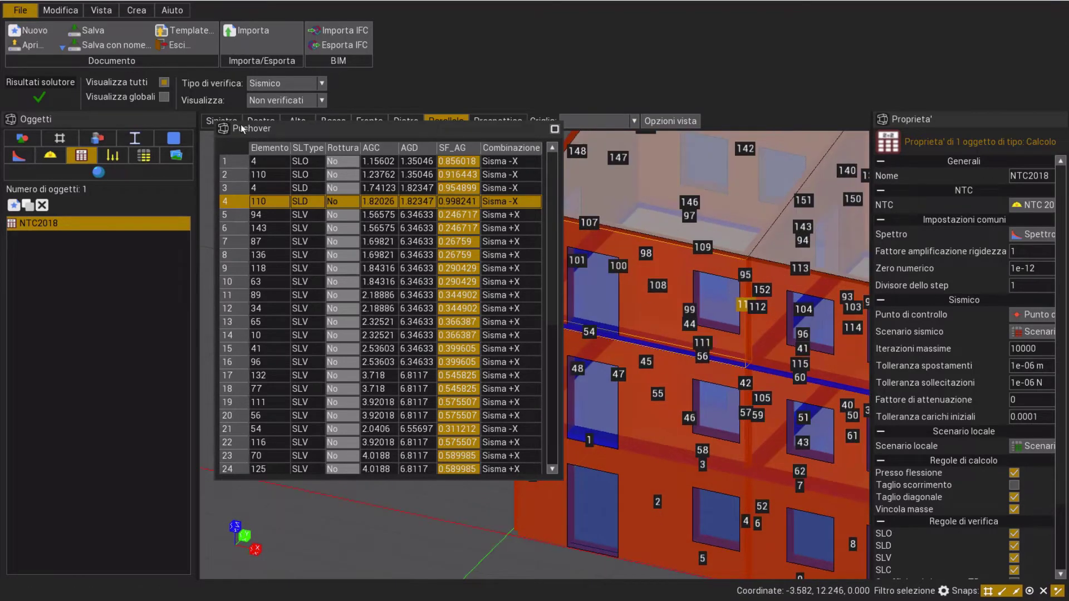
Locate element 4 on the model from its SLD result and look through the SLC rows of the Pushover table.
left_click(234, 191)
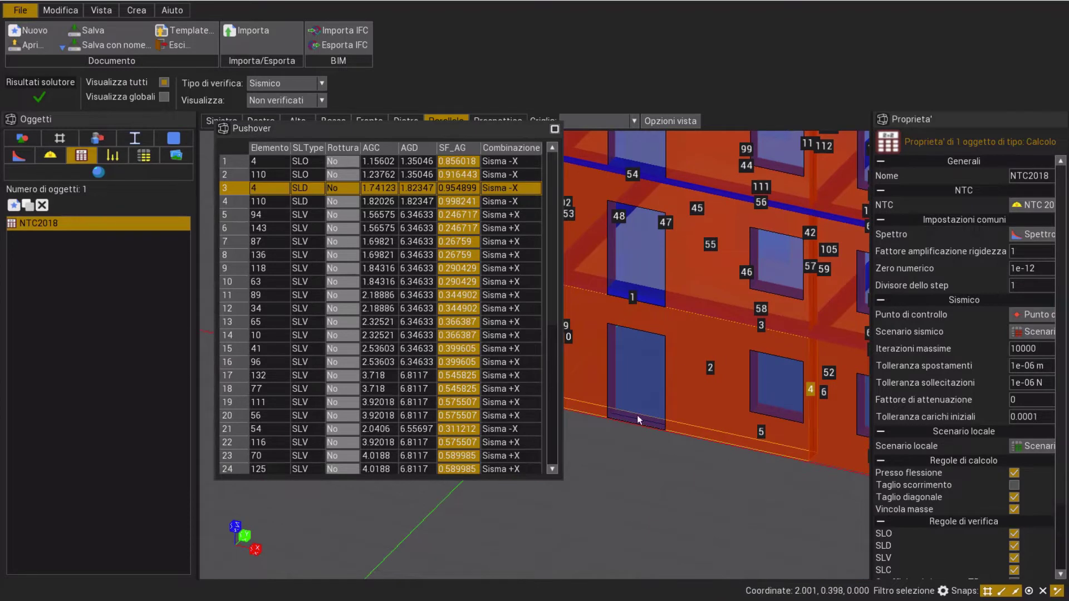
scroll(741, 398, "down", 3)
middle_click_drag(740, 396, 780, 474)
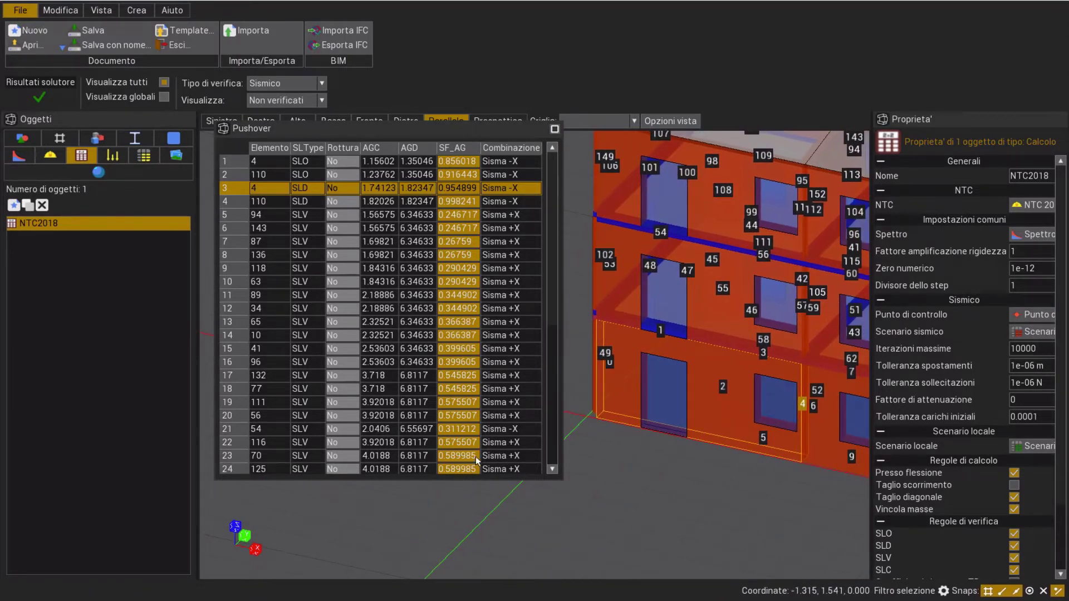
left_click_drag(550, 266, 553, 380)
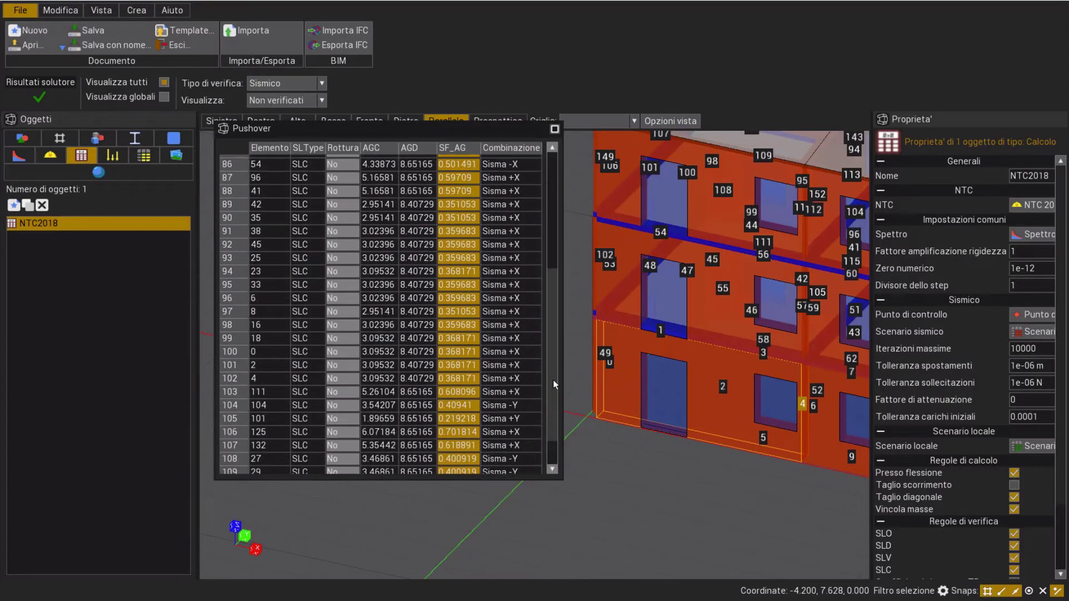
Switch the verification type to Scenario locale and locate element 6 on the building model.
left_click(285, 85)
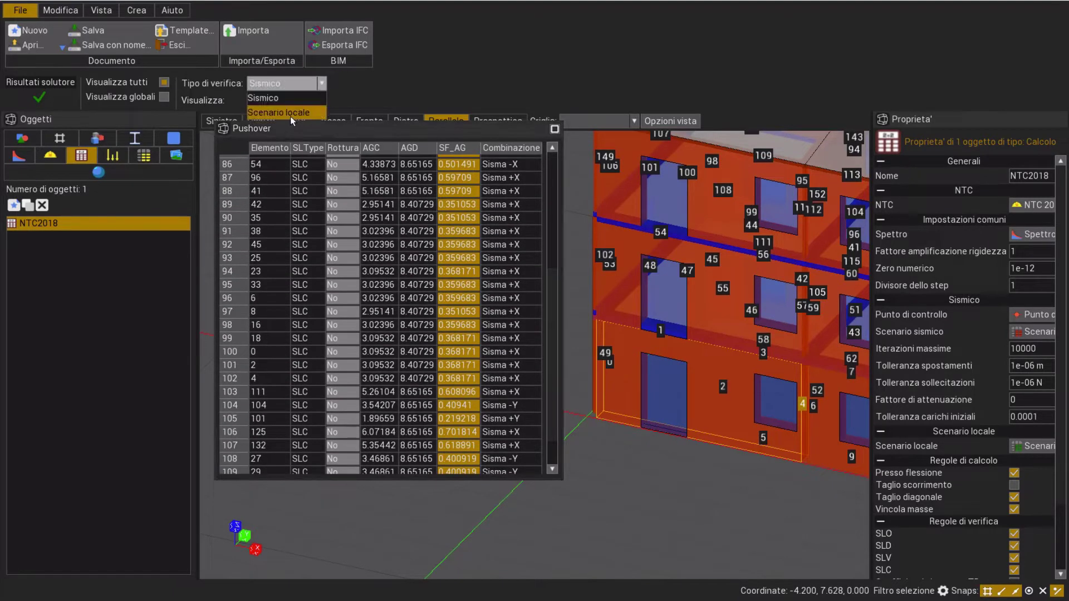
left_click(290, 115)
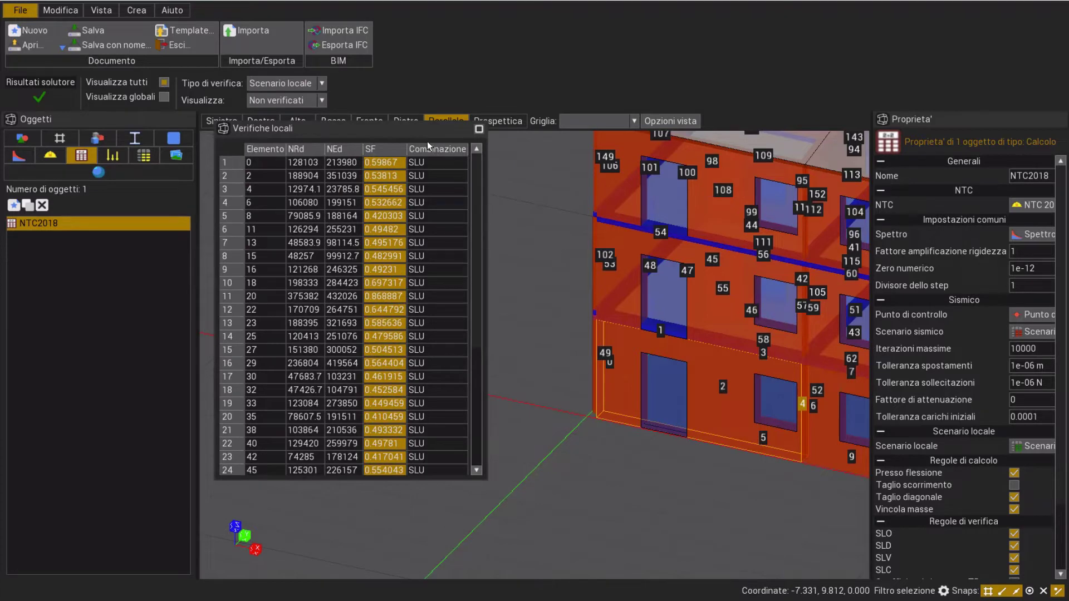
middle_click_drag(651, 277, 590, 271)
scroll(590, 271, "down", 3)
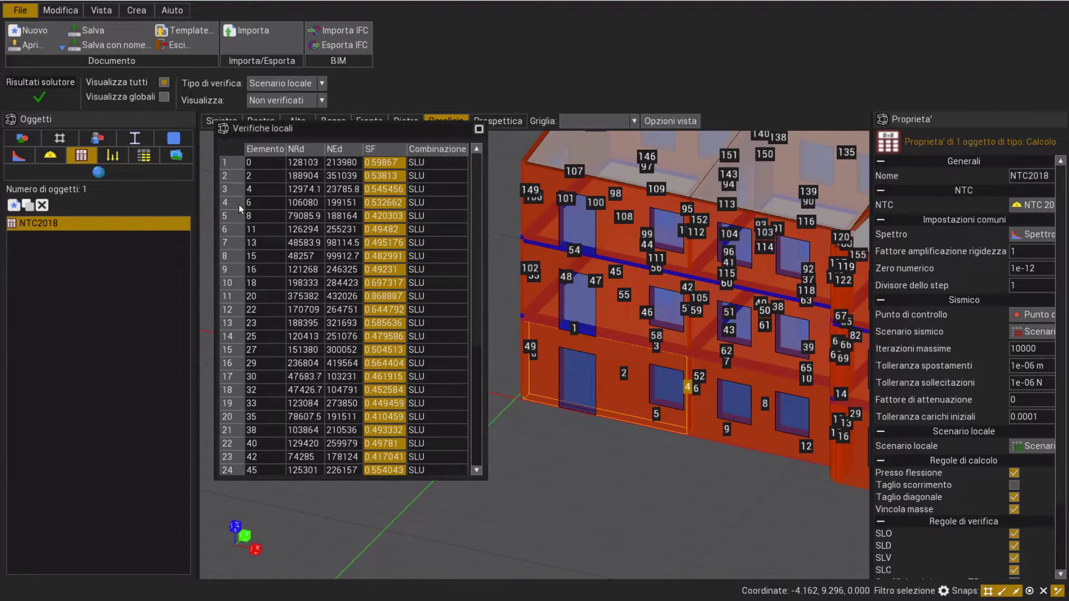
left_click(260, 203)
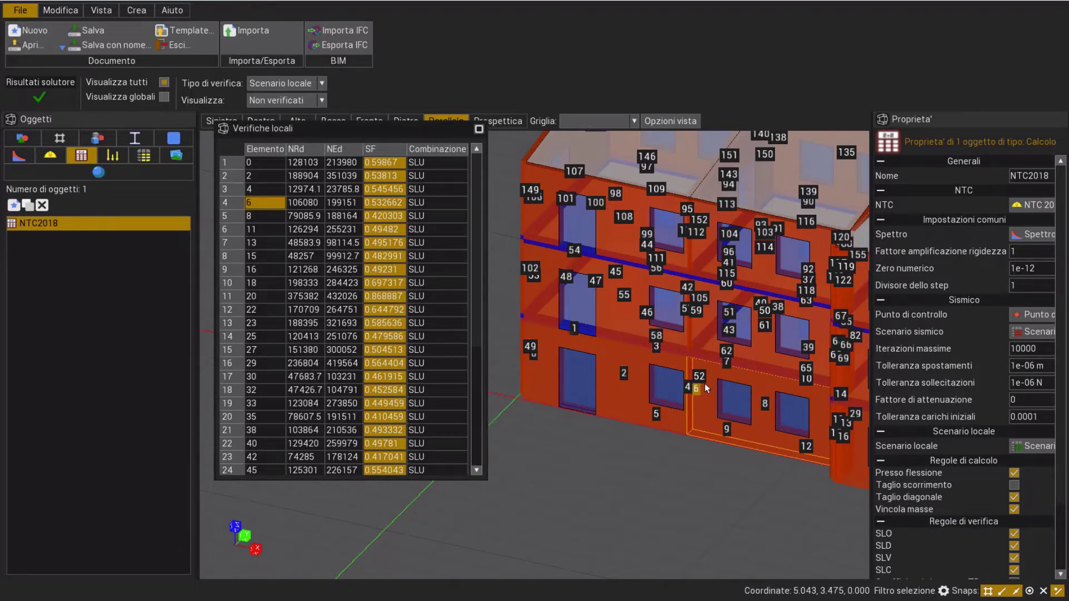
middle_click_drag(735, 448, 674, 428)
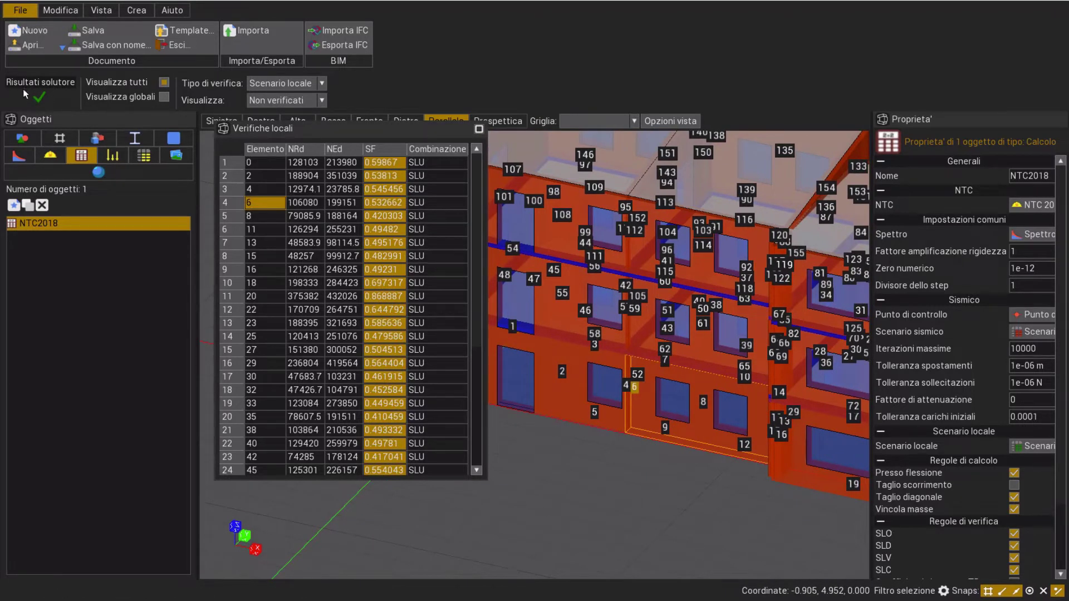
Display the global results for the Scenario sismico with the first Sisma +X combination.
left_click(160, 99)
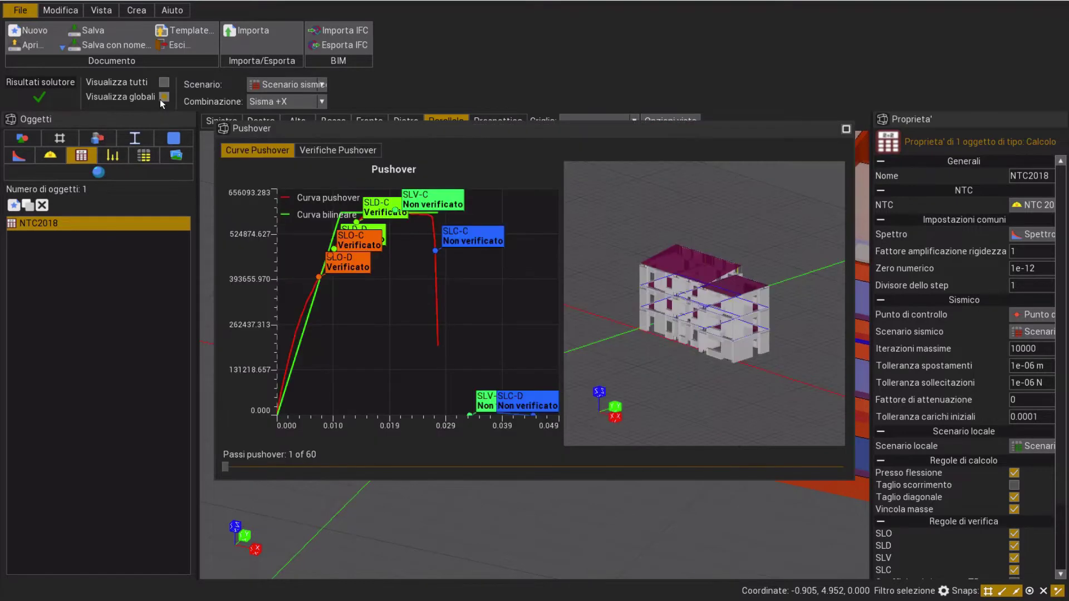
left_click(299, 88)
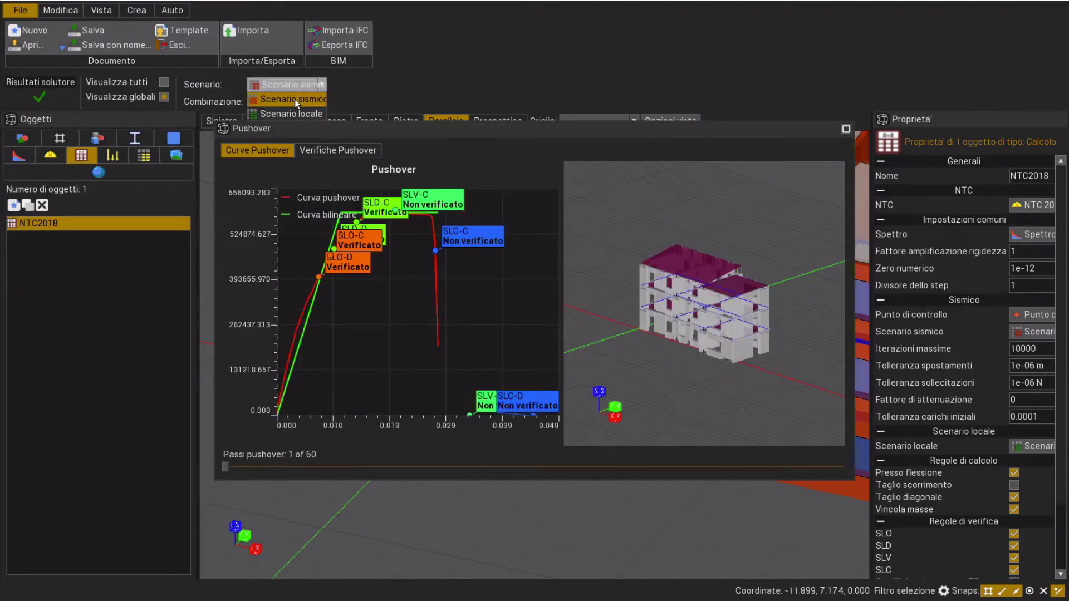
left_click(315, 99)
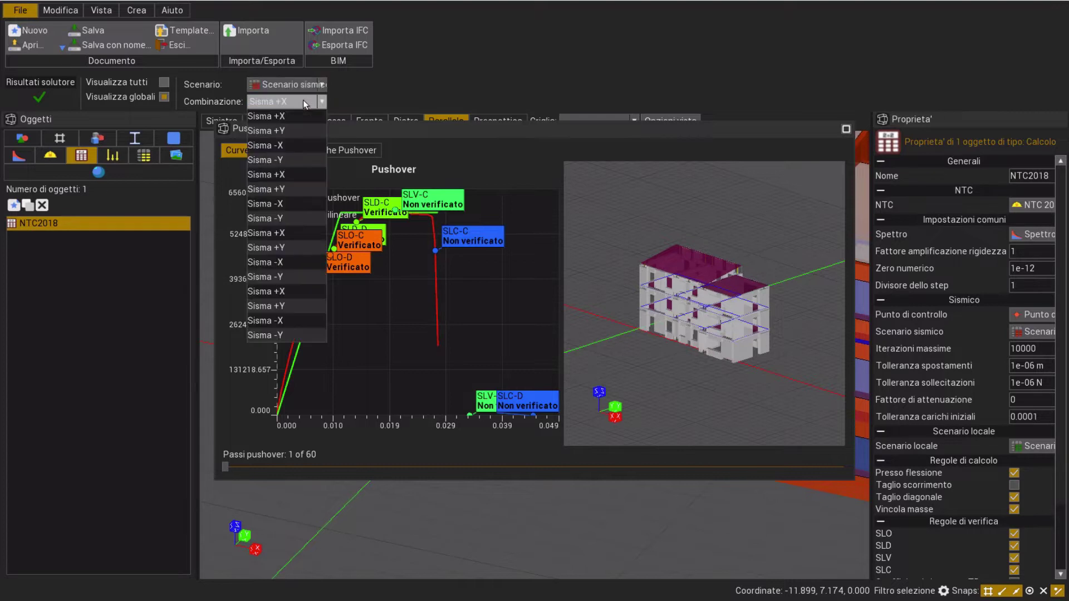
left_click(305, 102)
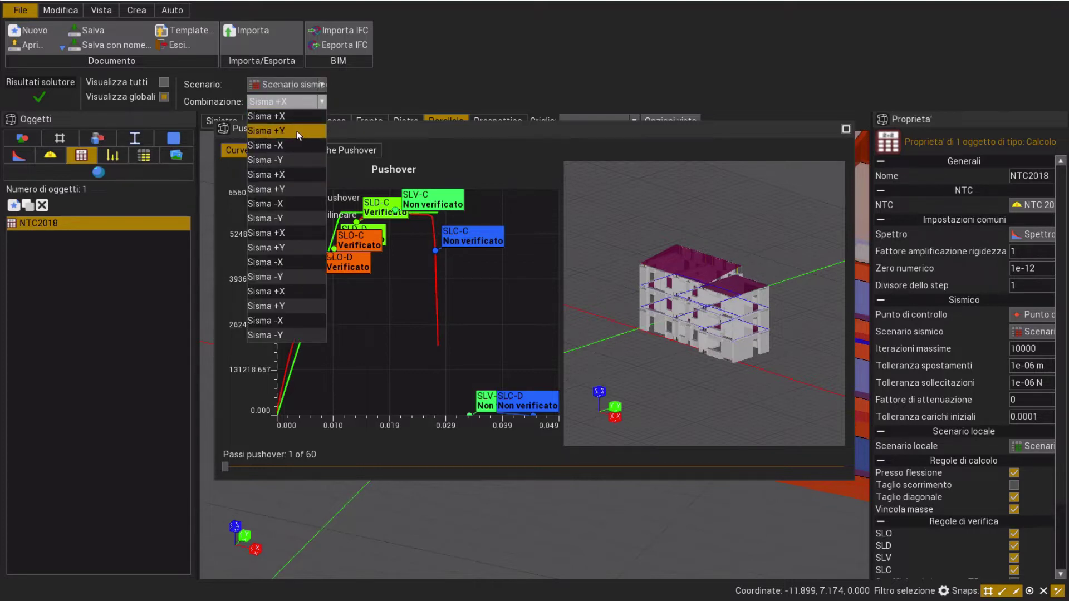
left_click(296, 117)
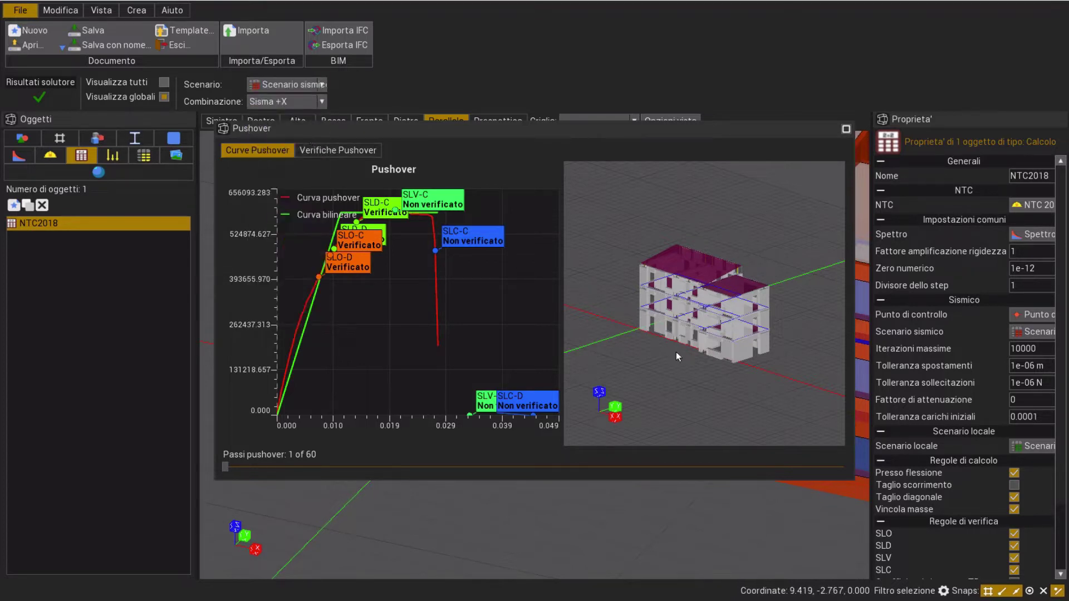
Advance the Sisma +X pushover through steps 15 and 45 to step 55, examining the damage on the 3D model.
scroll(709, 364, "up", 5)
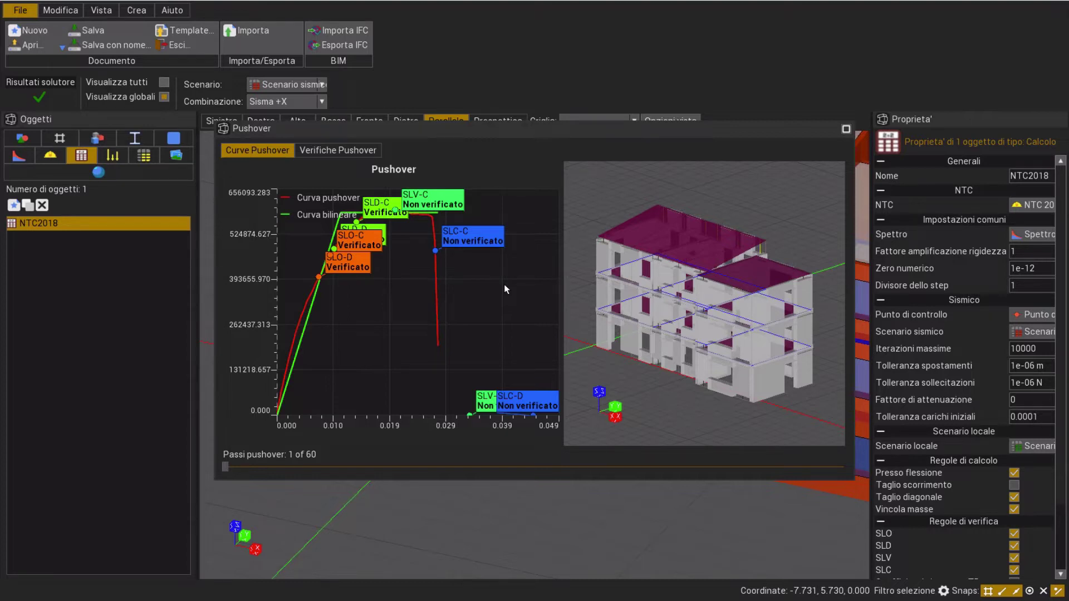
left_click_drag(222, 471, 369, 471)
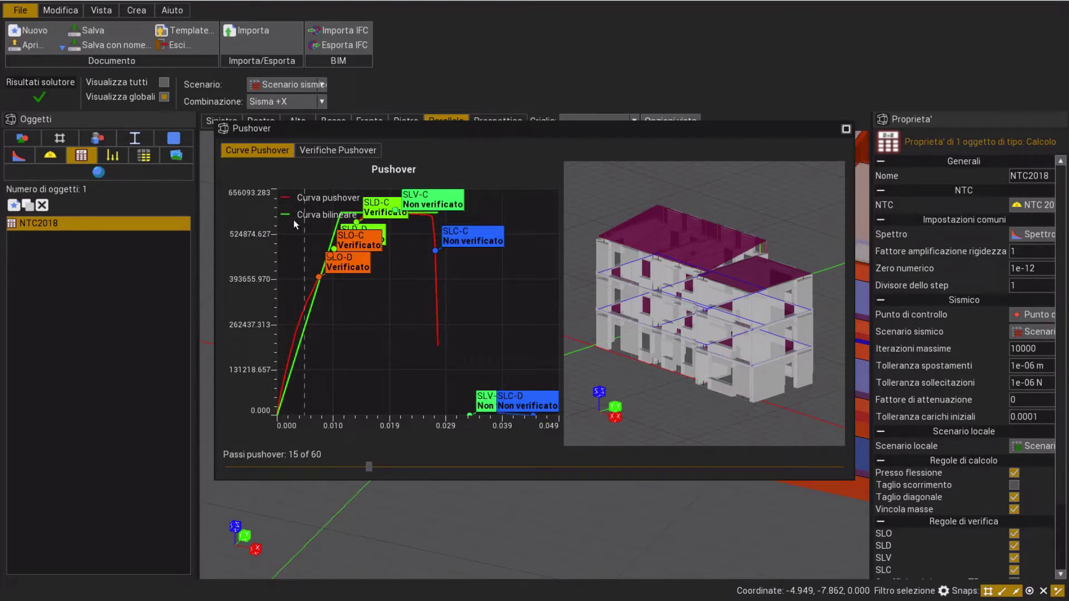
left_click(706, 471)
left_click(706, 471)
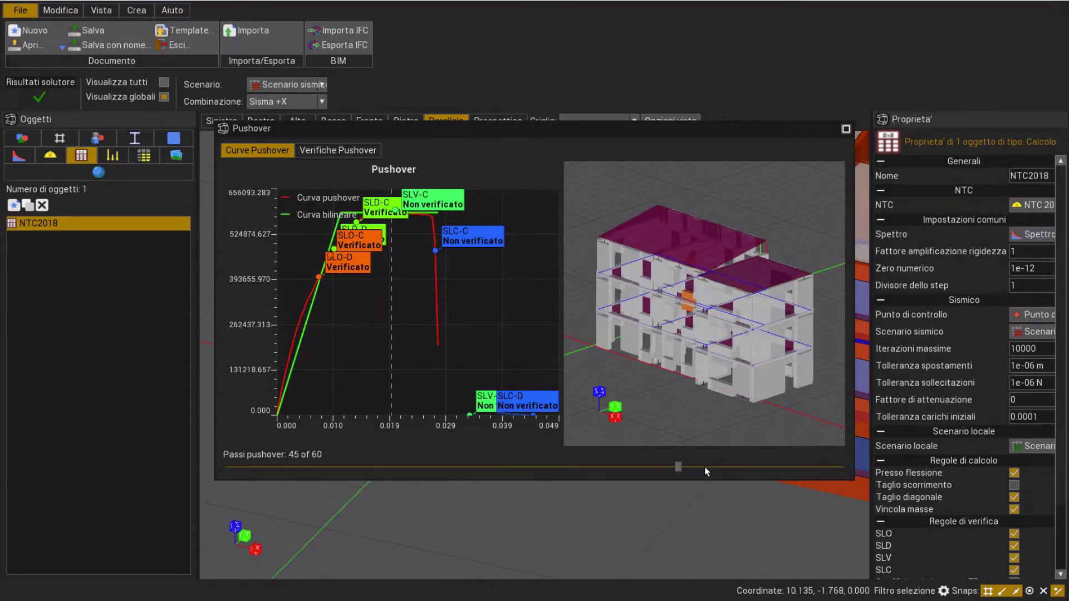
left_click(706, 471)
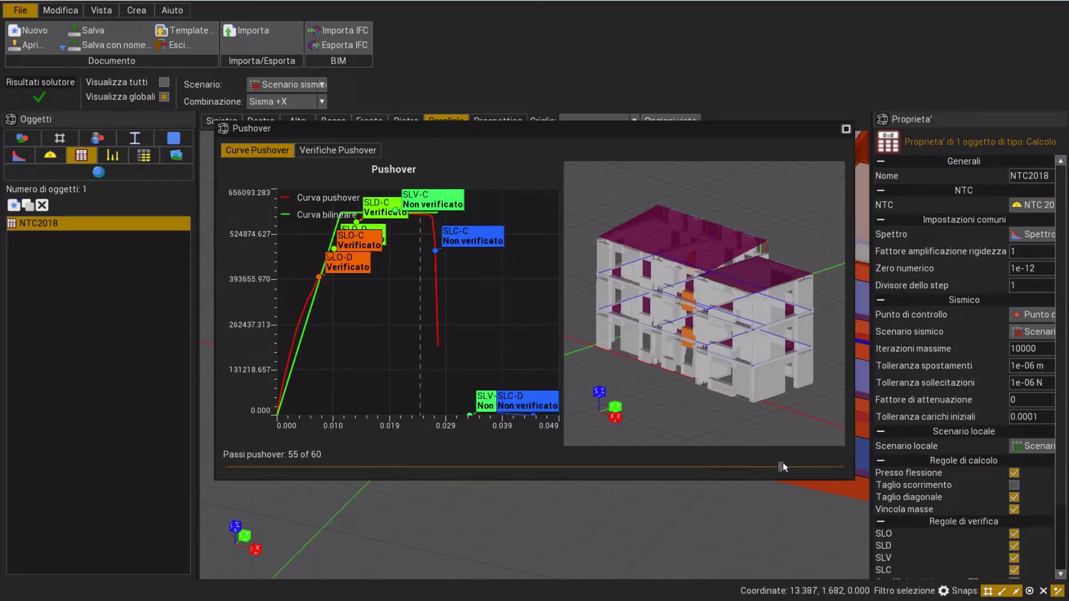
Advance the Sisma +X pushover to step 57, and examine the first Sisma +Y pushover on the 3D model up to its last step.
left_click_drag(782, 467, 804, 468)
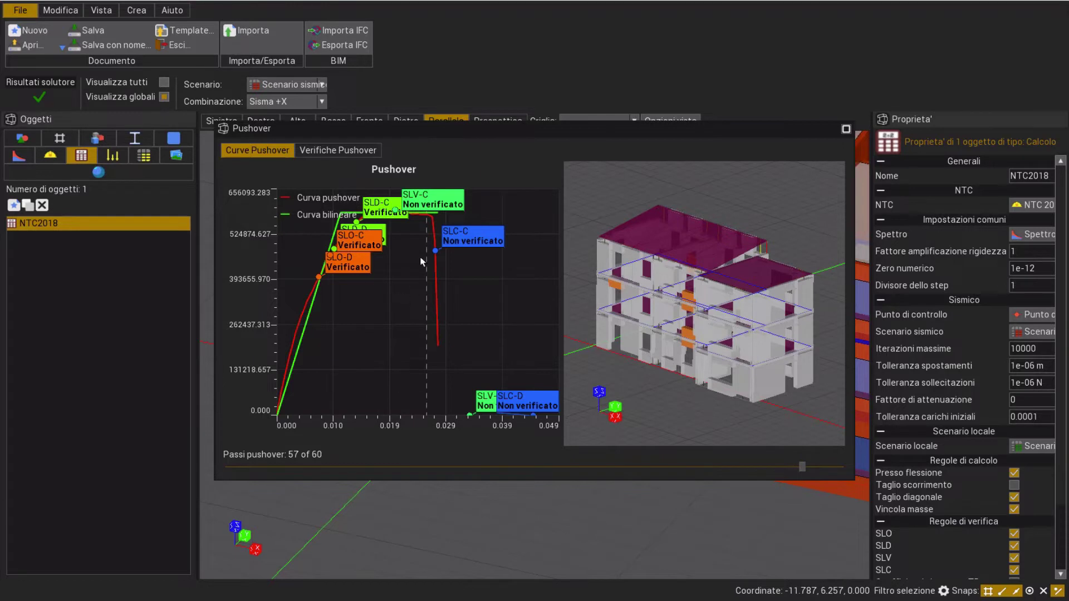
left_click(284, 102)
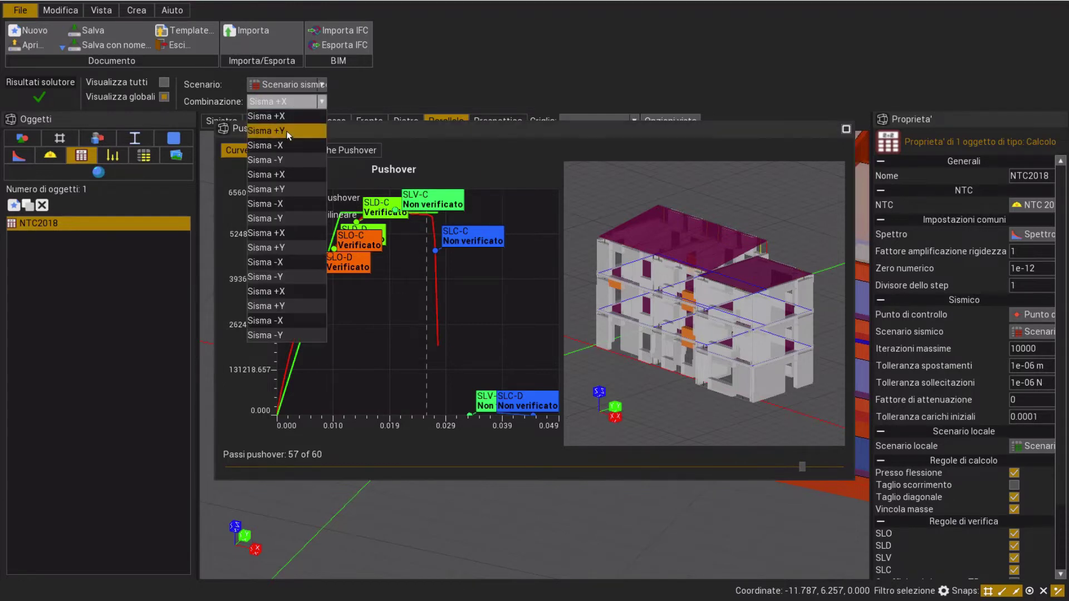
left_click(288, 134)
scroll(687, 349, "up", 3)
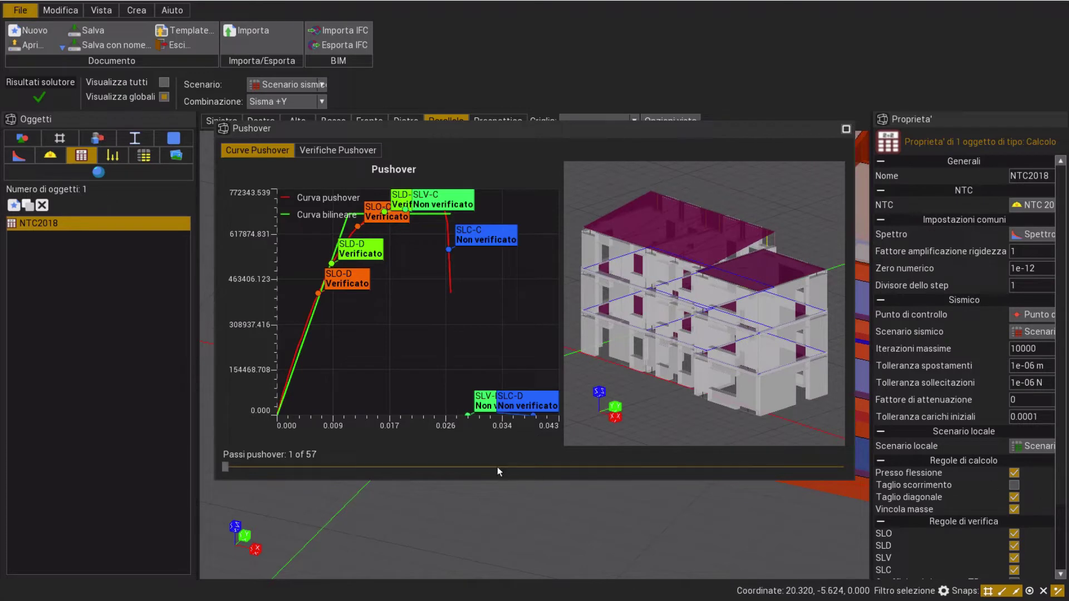
left_click_drag(226, 467, 420, 471)
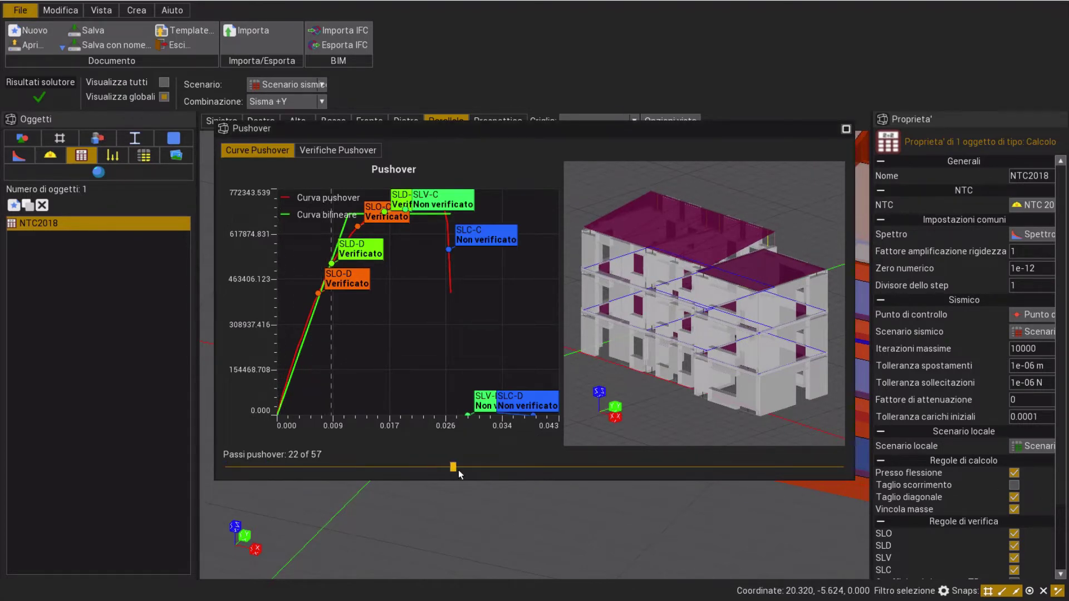
mouse_move(709, 498)
left_mouse_down()
mouse_move(774, 500)
mouse_move(843, 469)
left_mouse_up()
right_click_drag(720, 408, 801, 410)
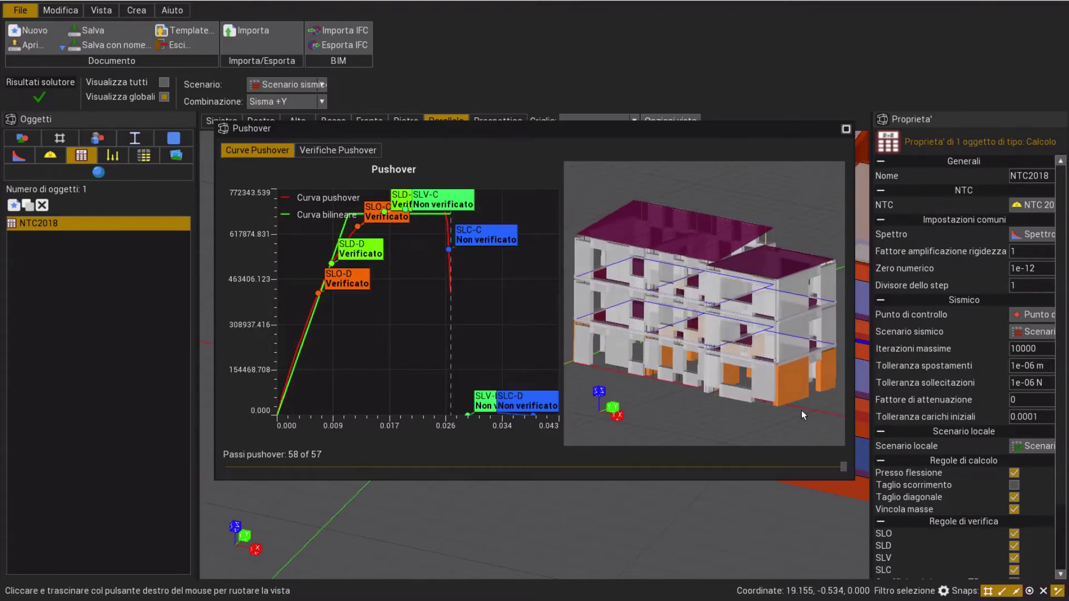
Display a Sisma -X combination, advance its pushover to step 54, and show its pushover verification table.
left_click(284, 101)
left_click(298, 269)
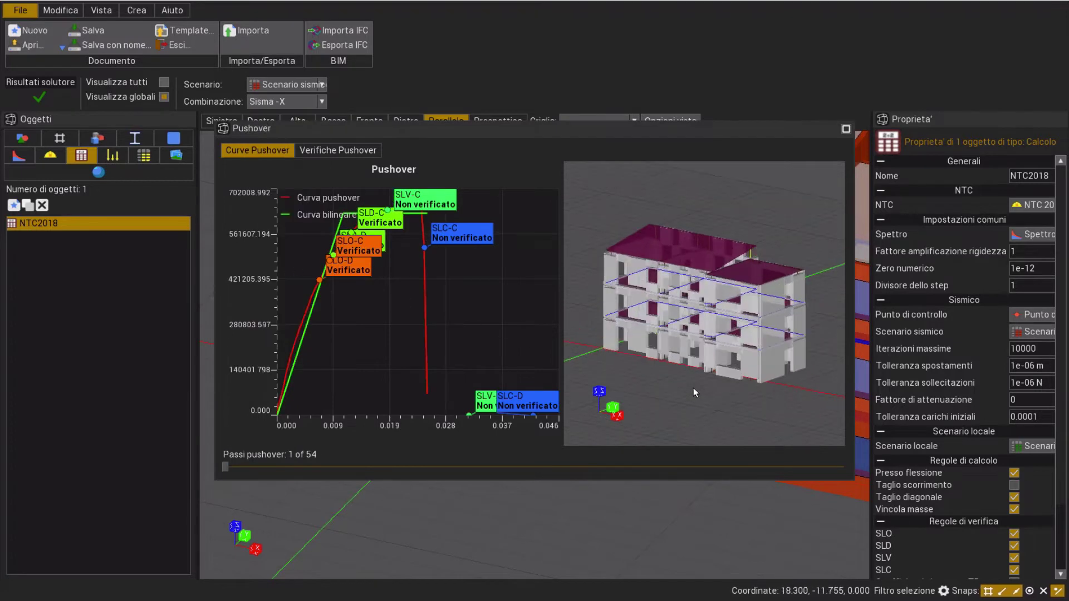
mouse_move(225, 466)
left_mouse_down()
mouse_move(787, 466)
mouse_move(830, 453)
left_mouse_up()
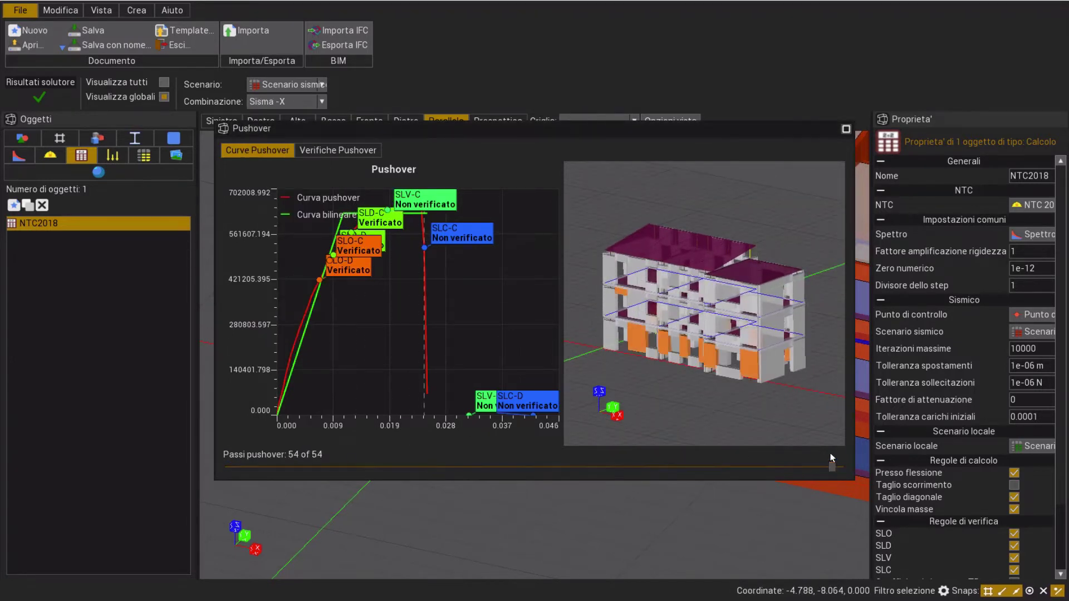
left_click(338, 151)
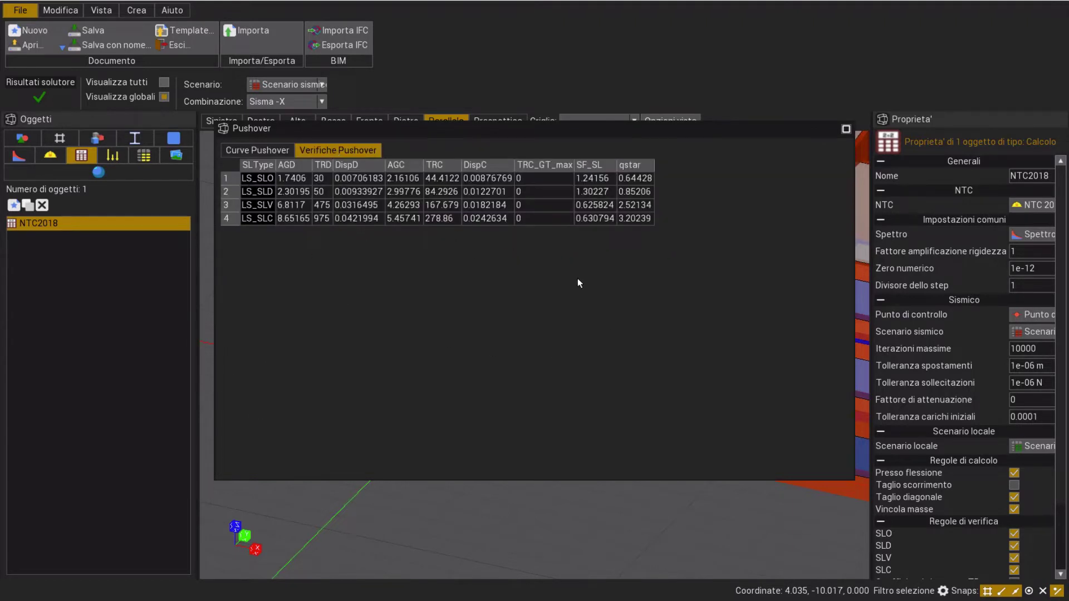
Display the Scenario locale results for the SLU combination and examine the Risultato column of the gravity verifications.
left_click(287, 83)
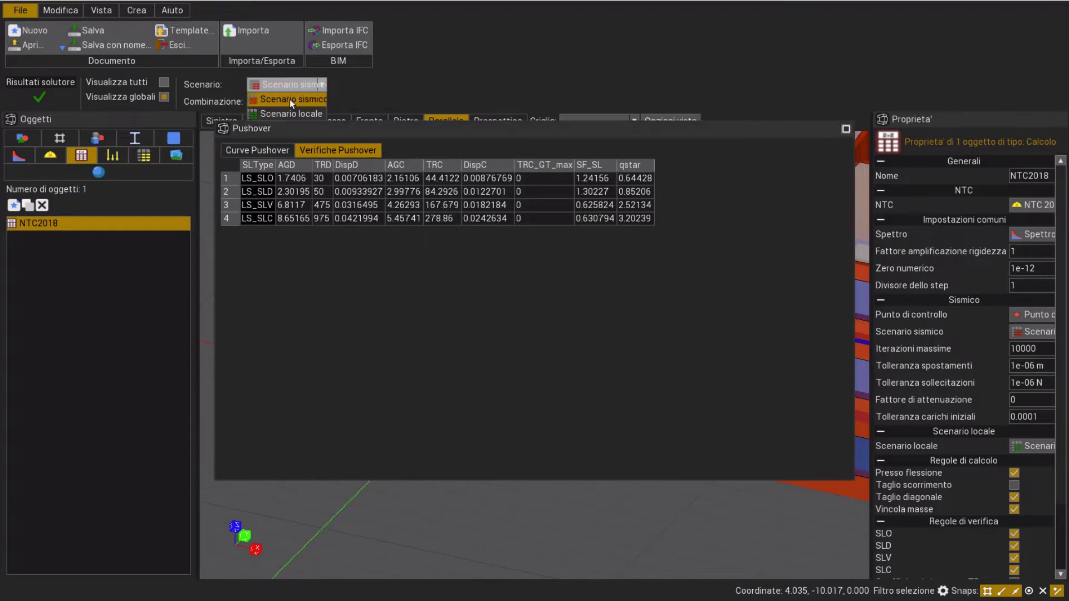
left_click(290, 113)
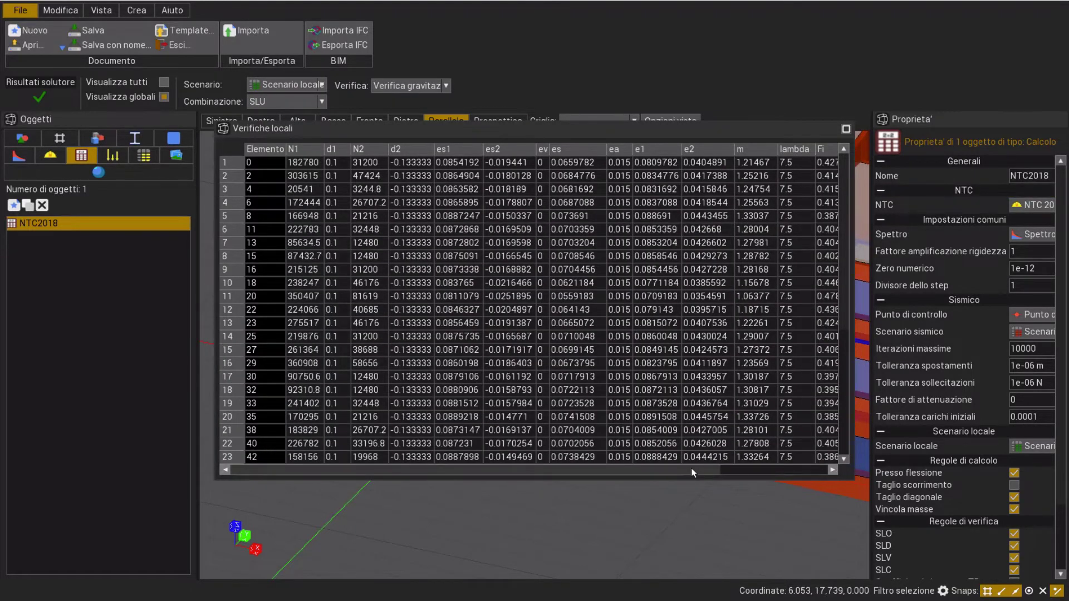
left_click_drag(691, 468, 810, 475)
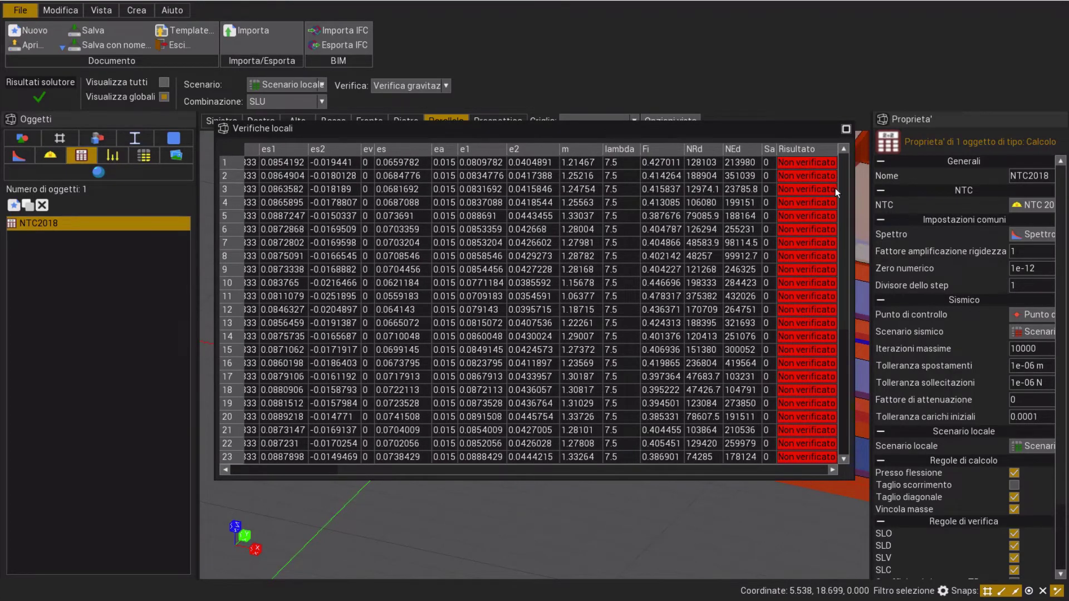
mouse_move(844, 192)
left_mouse_down()
mouse_move(860, 234)
mouse_move(856, 312)
mouse_move(841, 173)
left_mouse_up()
Switch the local verifications to the Sismica combination and examine the Risultato column across the table rows.
left_click(289, 104)
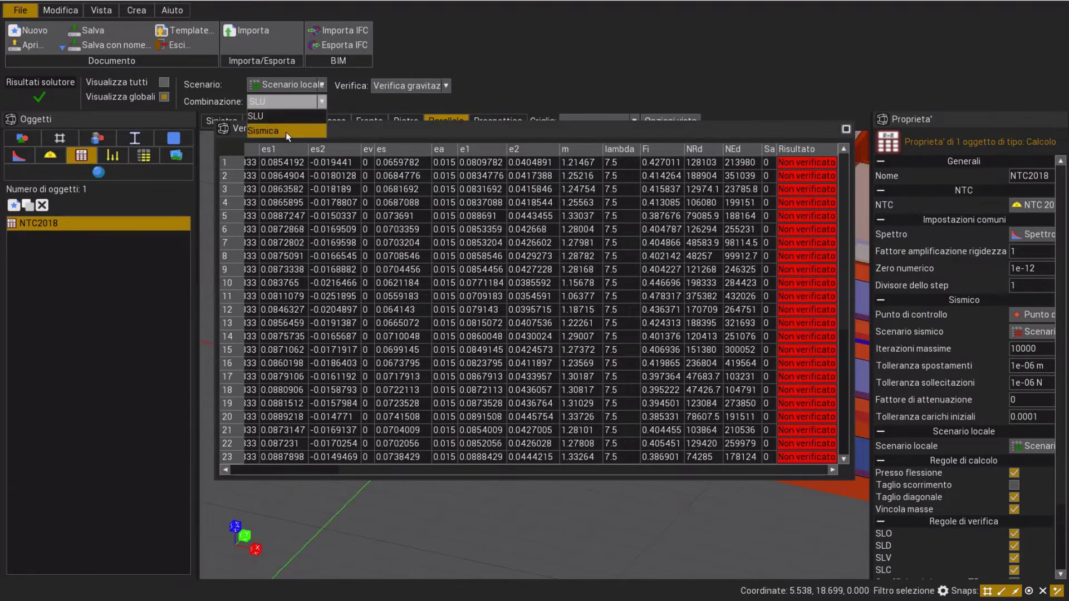
left_click(286, 132)
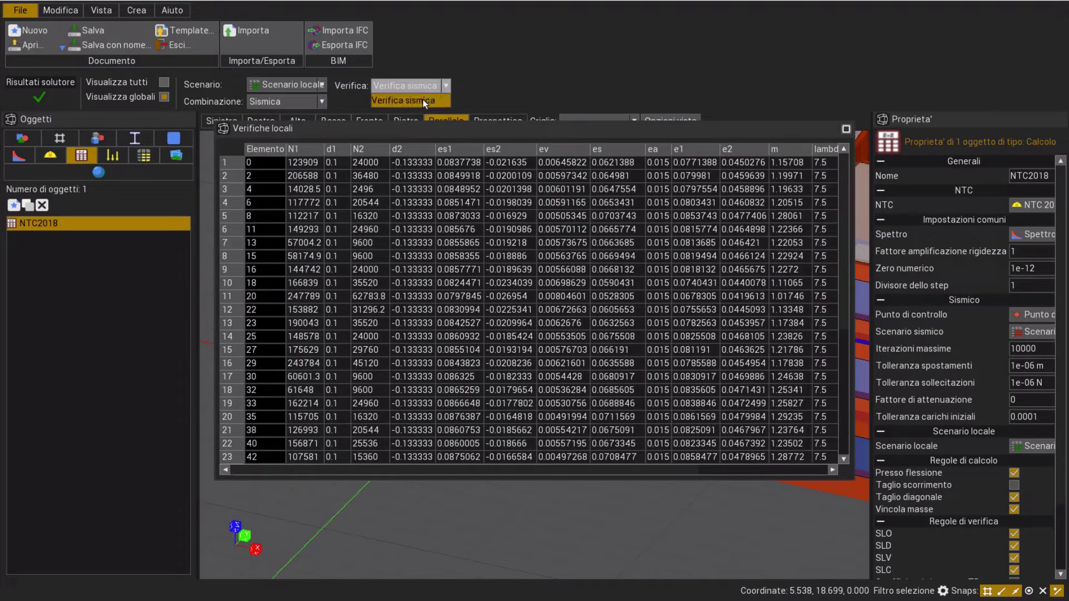
left_click(841, 388)
left_click_drag(843, 341, 842, 206)
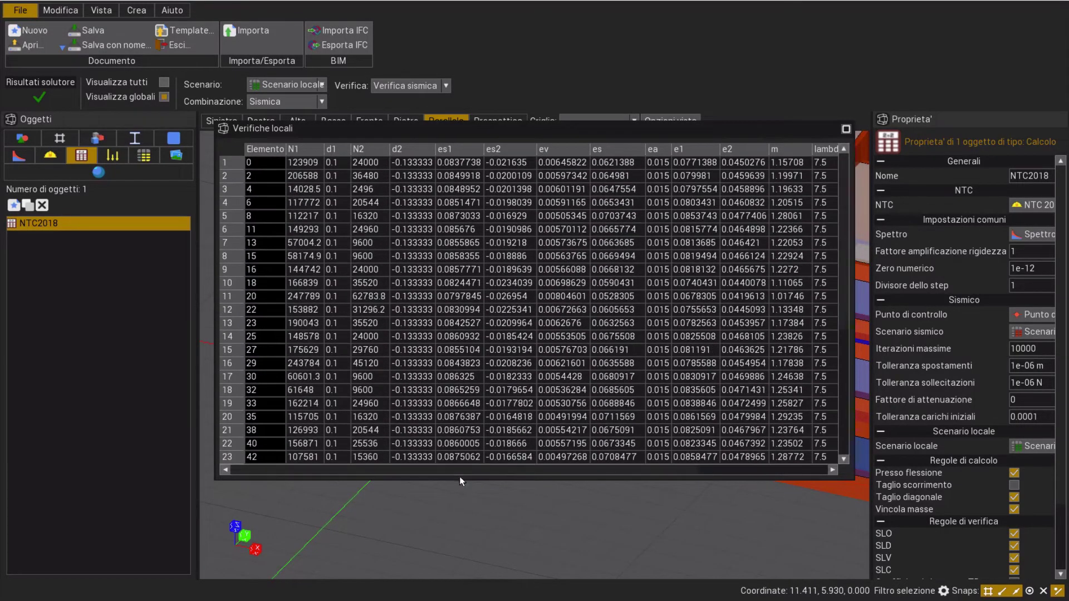
left_click_drag(462, 471, 632, 475)
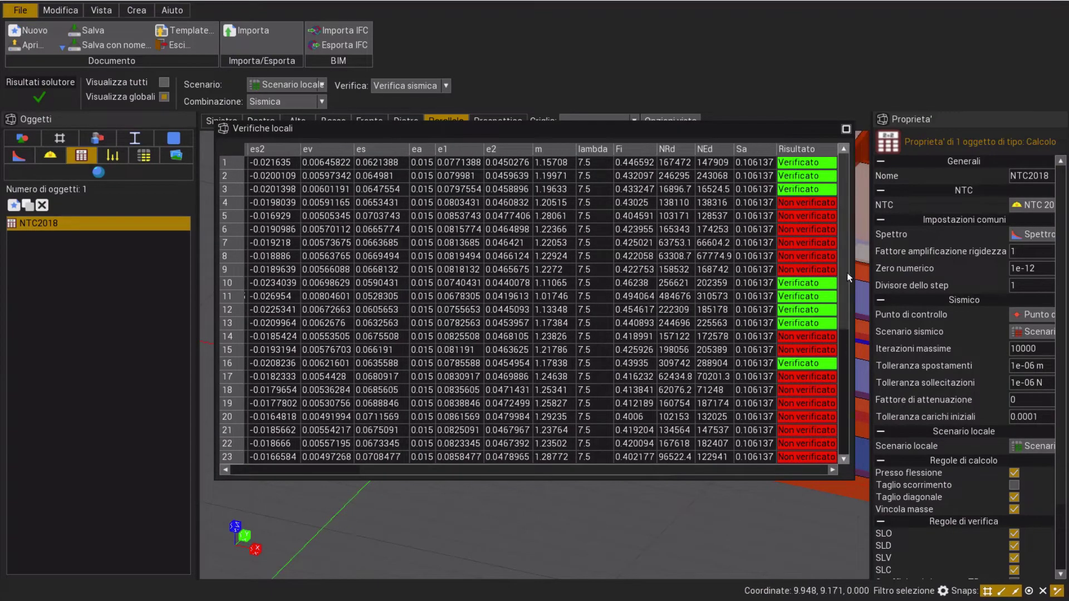
scroll(847, 294, "down", 3)
scroll(847, 294, "down", 3)
scroll(849, 278, "up", 6)
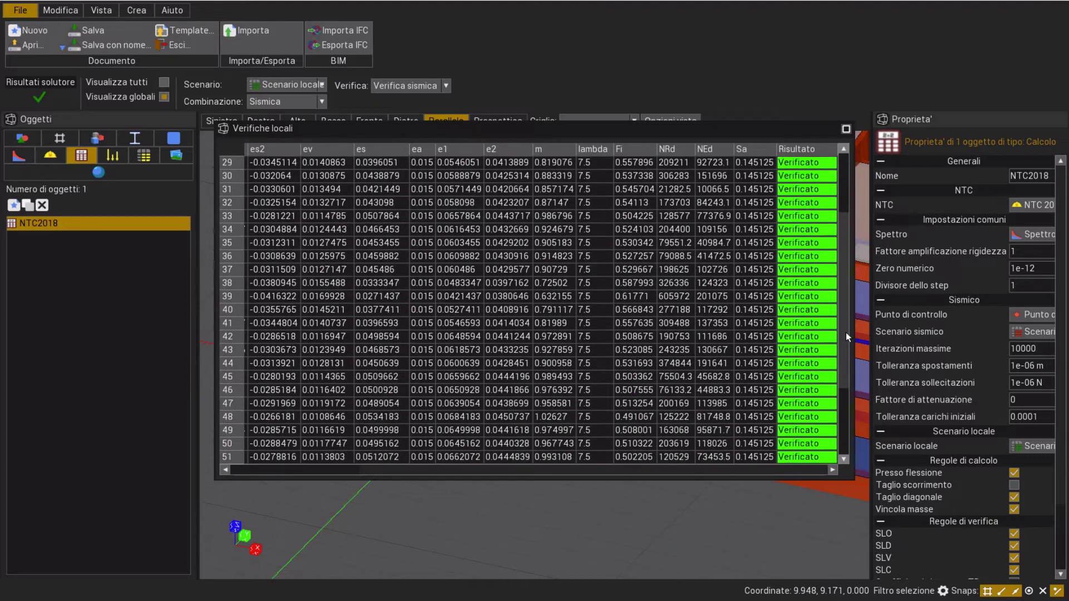
Close the solver results and show the Struttura object's properties with wider fields.
left_click(43, 104)
left_click(18, 140)
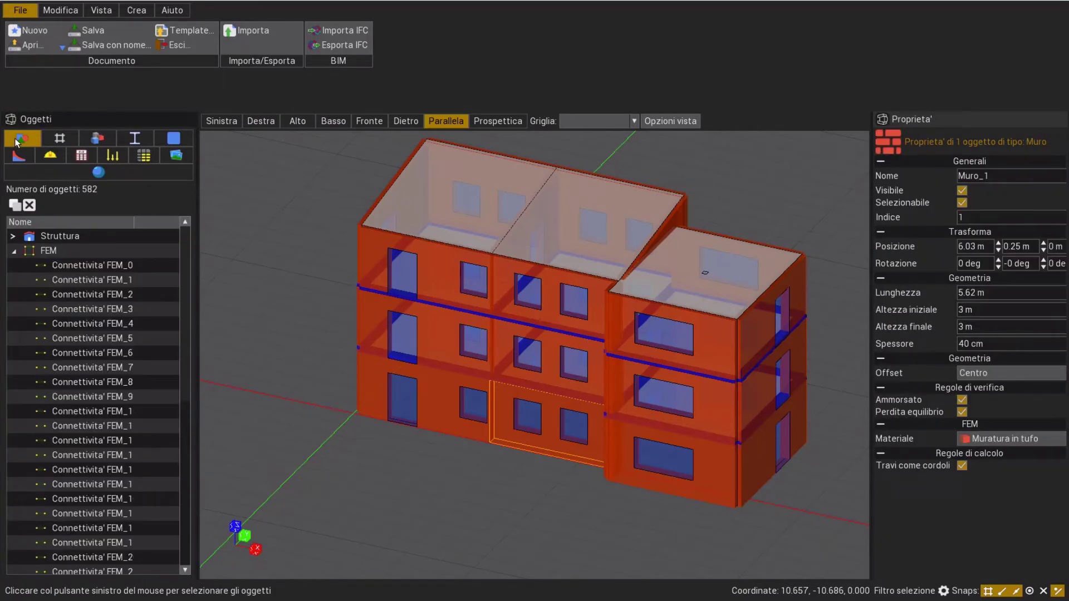
left_click(52, 235)
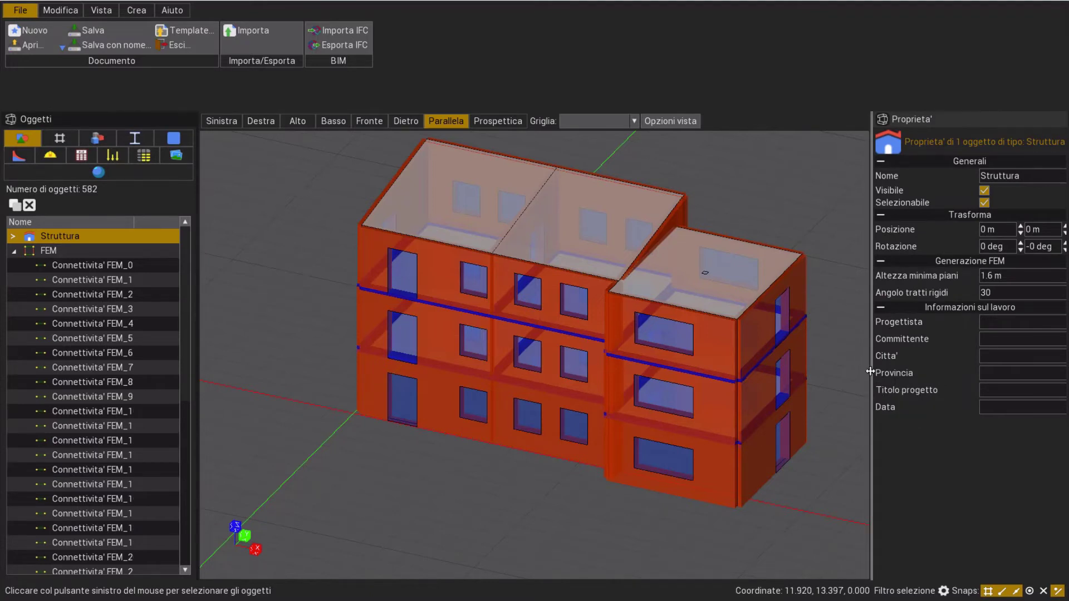
left_click_drag(871, 373, 767, 374)
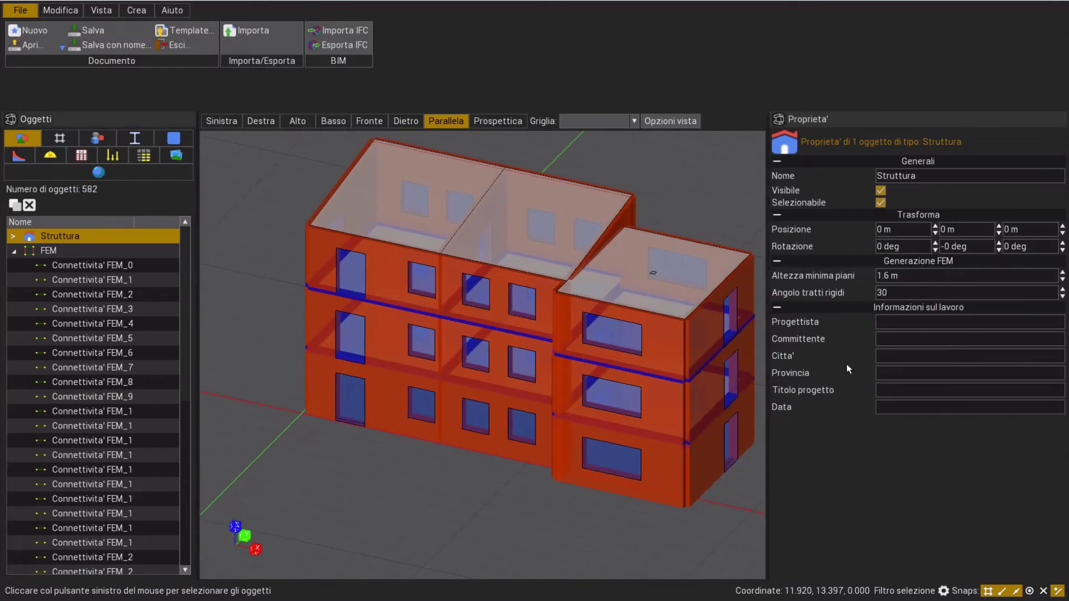
Enter the designer's full name, preceded by the title "ing.", as the Progettista of the structure.
left_click(899, 325)
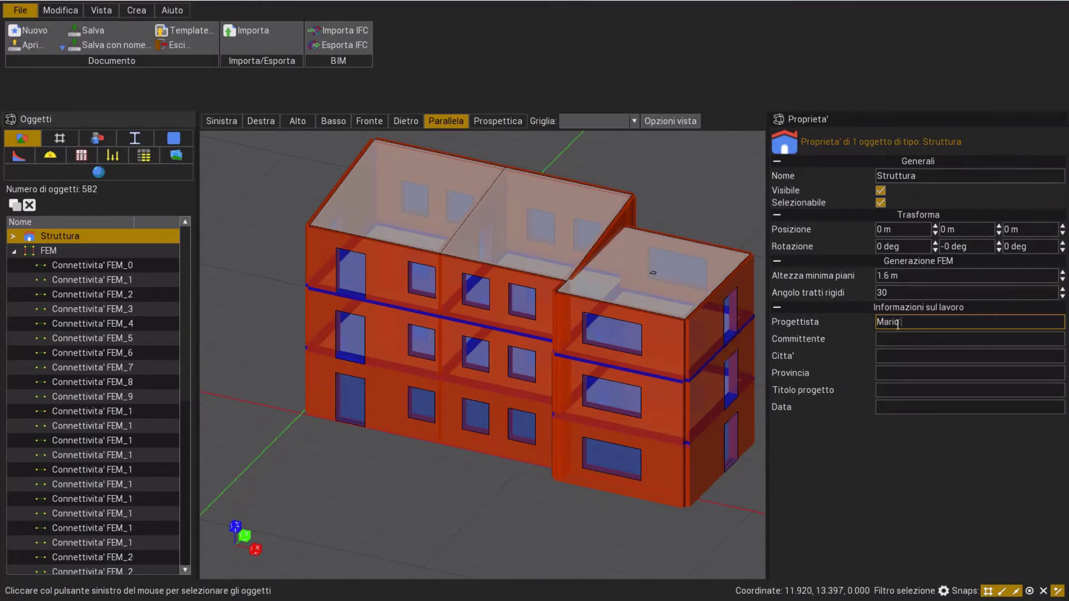
type("Mario Rossi")
left_click(877, 321)
type("ing.")
Fill in the job information with Committente Privato, Citta' Benevento and Provincia BN.
left_click(919, 337)
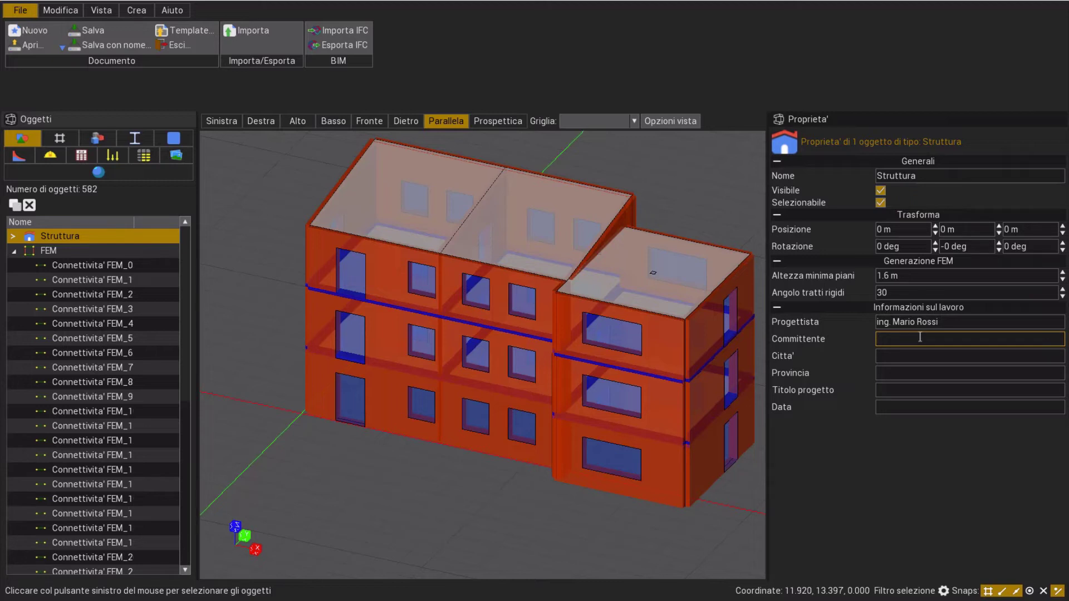
left_click(915, 356)
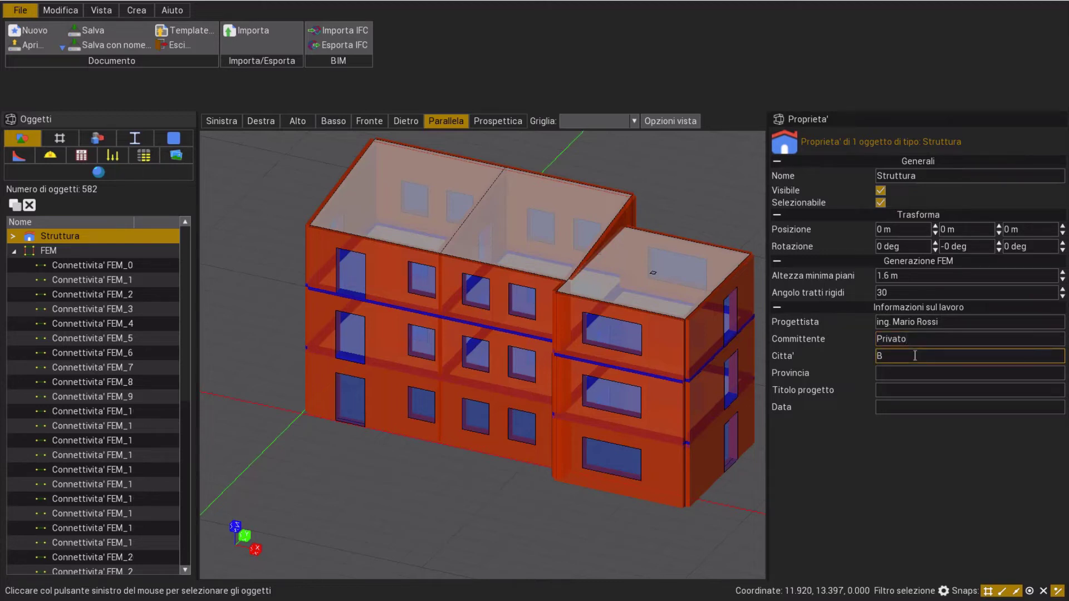
type("Benevento")
key("Tab")
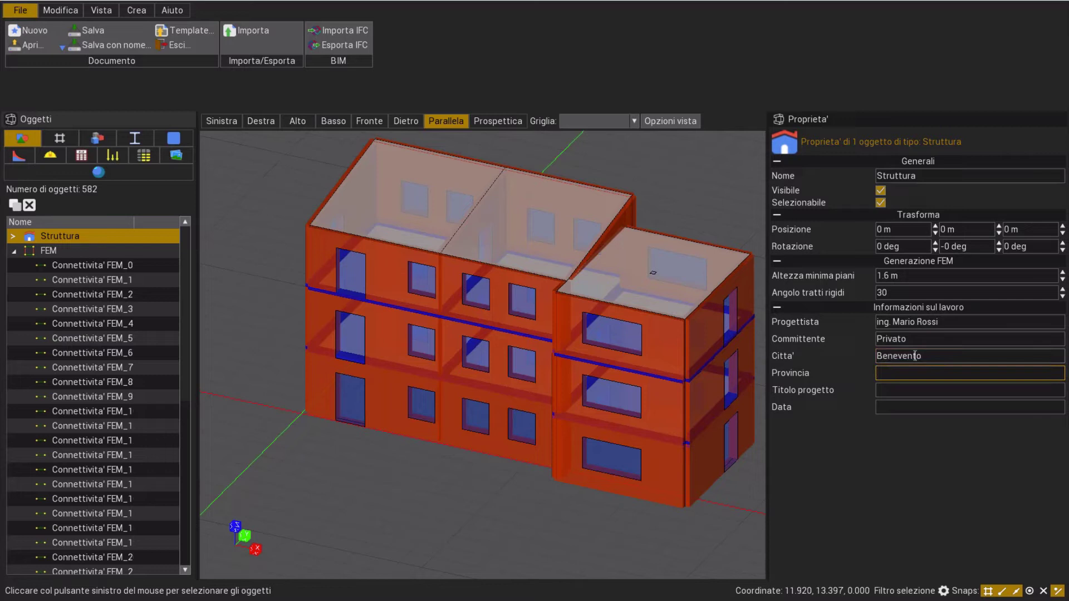
type("BN")
Set the project title to "Analisi di un edificio in muratura" and the date to 02/05/2022.
left_click(970, 394)
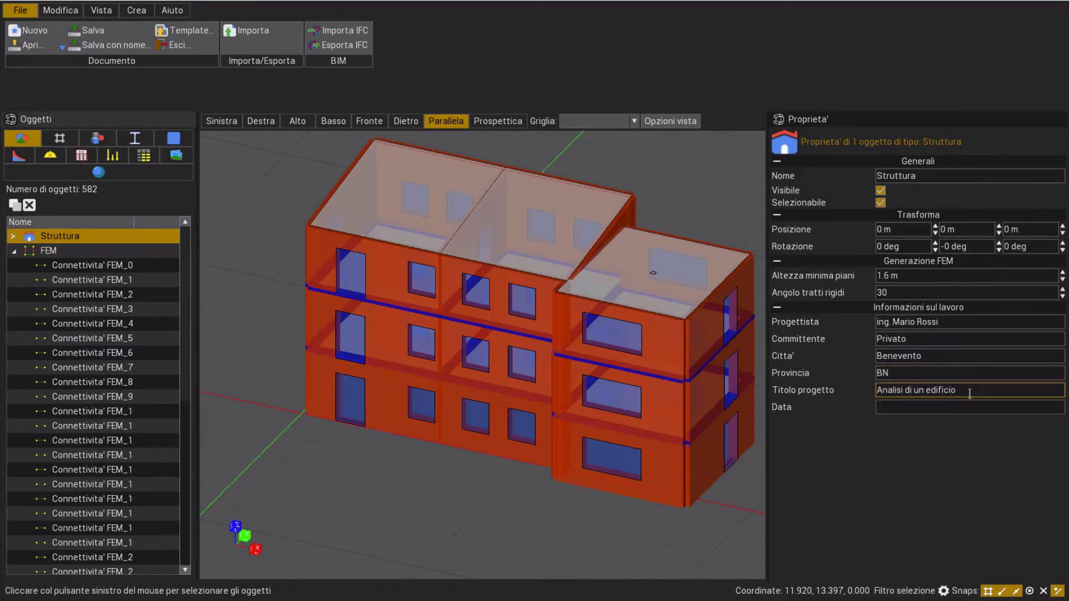
left_click(965, 404)
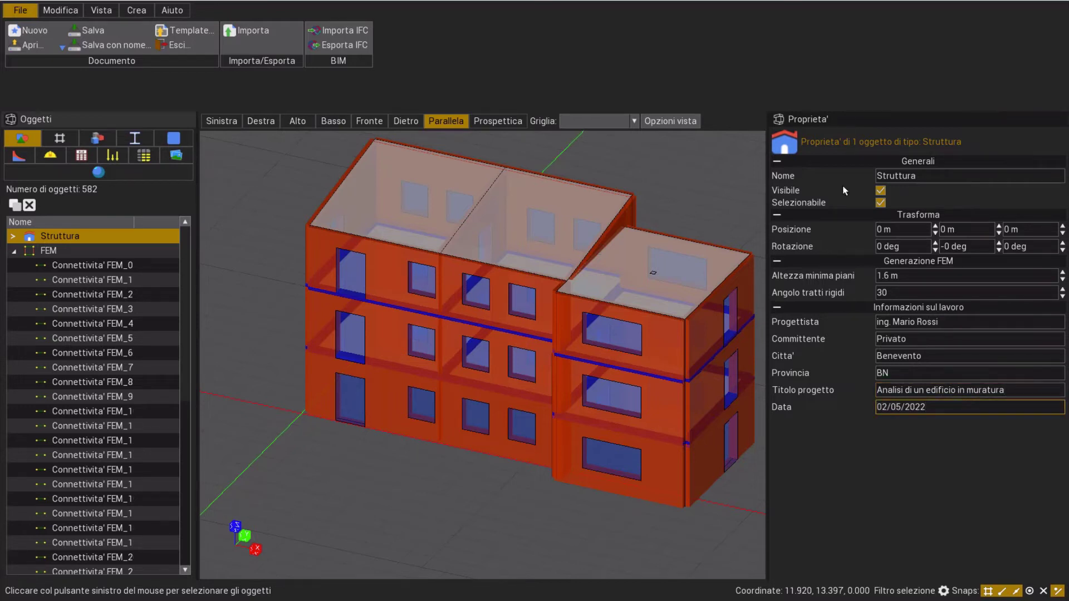
key("Return")
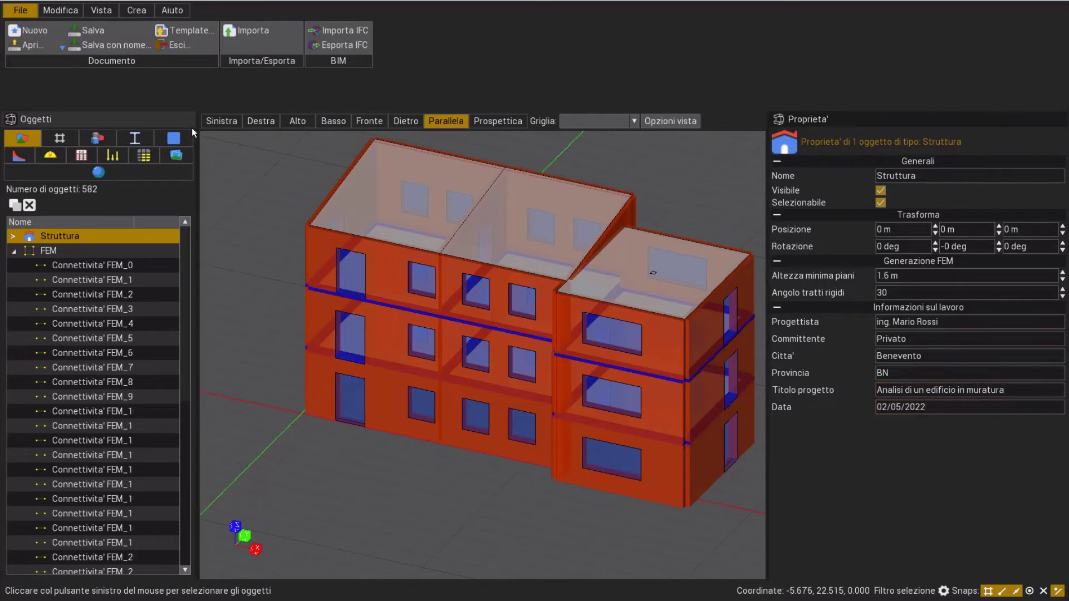
Generate the report of the NTC2018 calculation and review its cover page in Word.
left_click(95, 155)
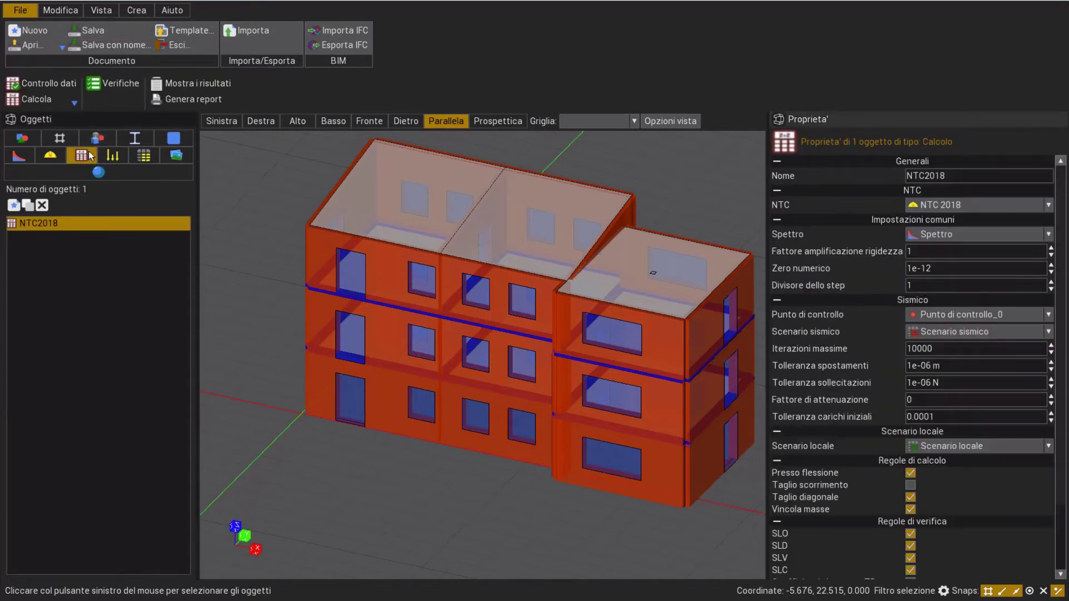
left_click(194, 100)
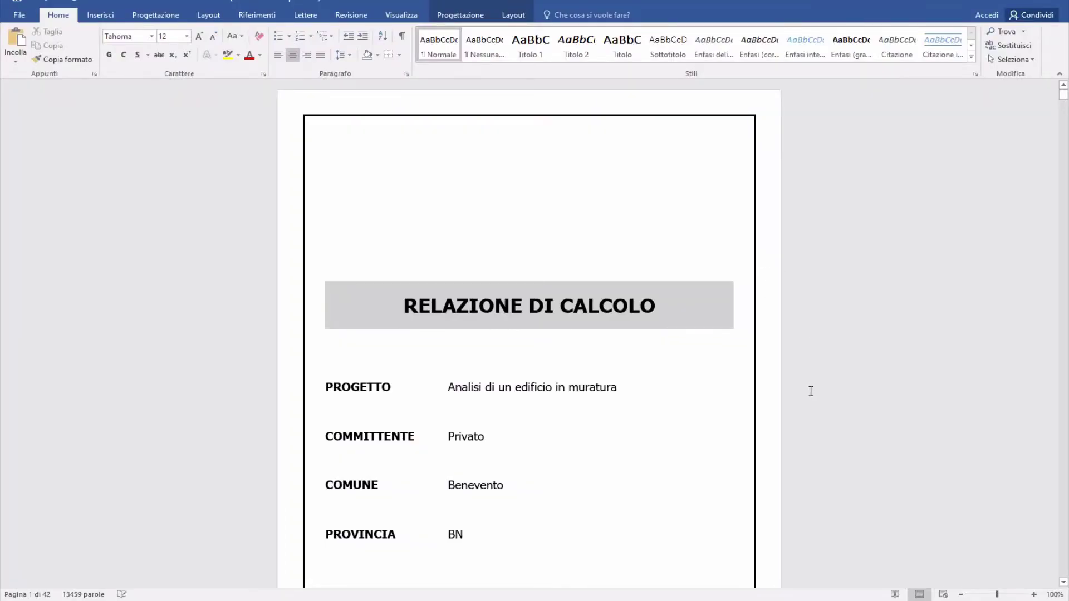
scroll(841, 401, "down", 1)
scroll(872, 412, "down", 6)
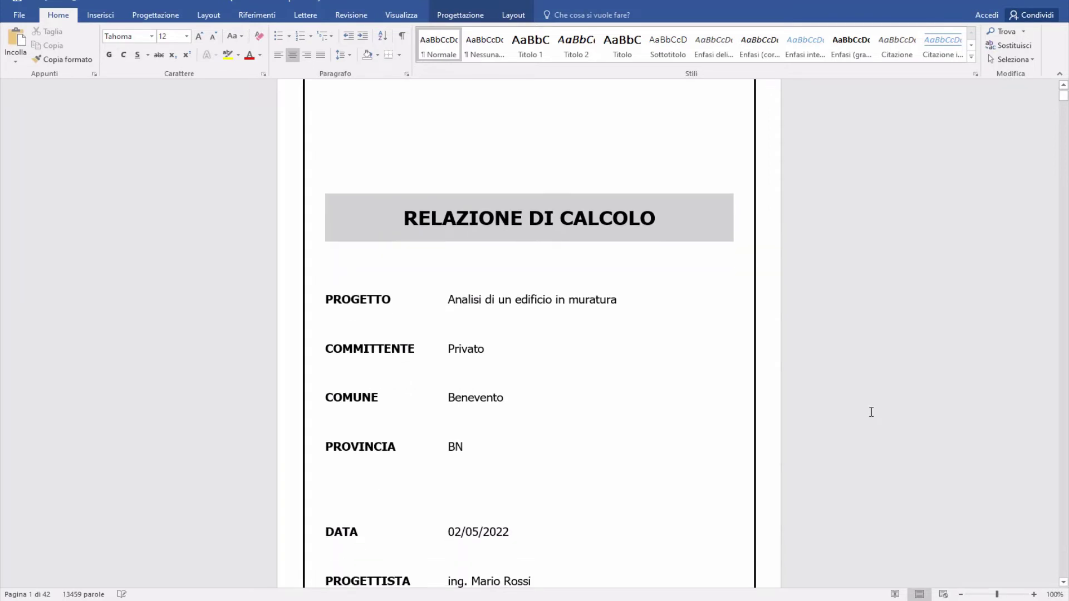
Read through the report's general index and the Descrizione generale dell'opera section, up to Normativa di riferimento.
scroll(849, 446, "down", 6)
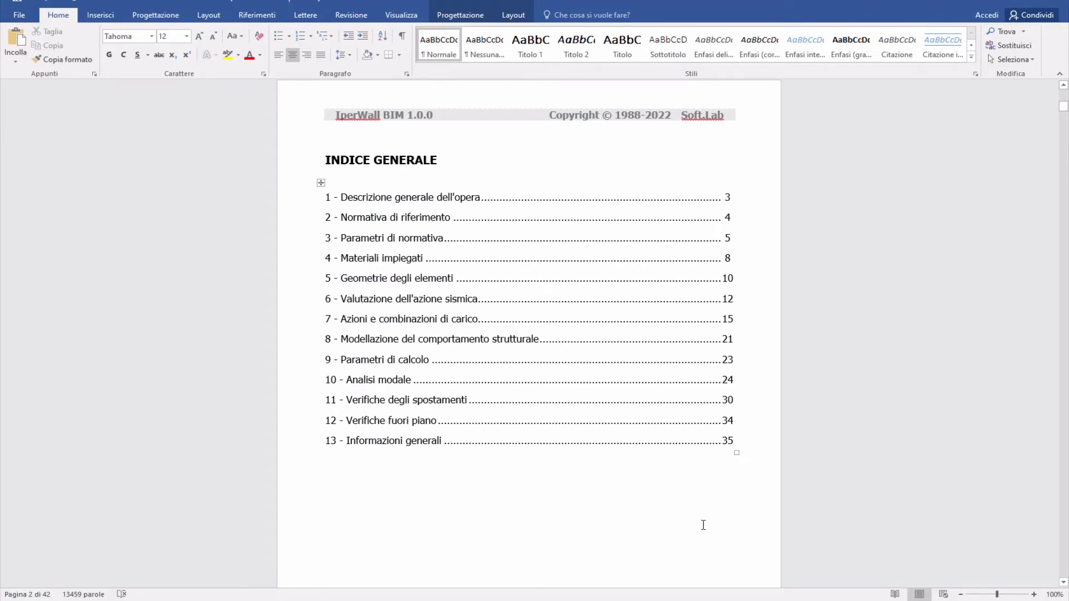
scroll(678, 508, "down", 6)
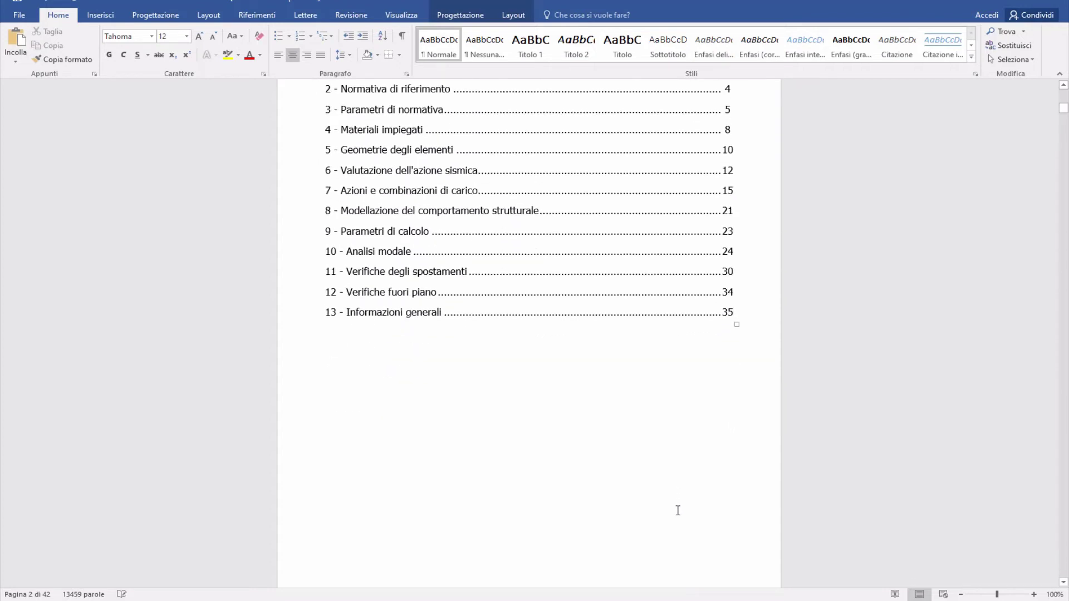
scroll(677, 509, "down", 4)
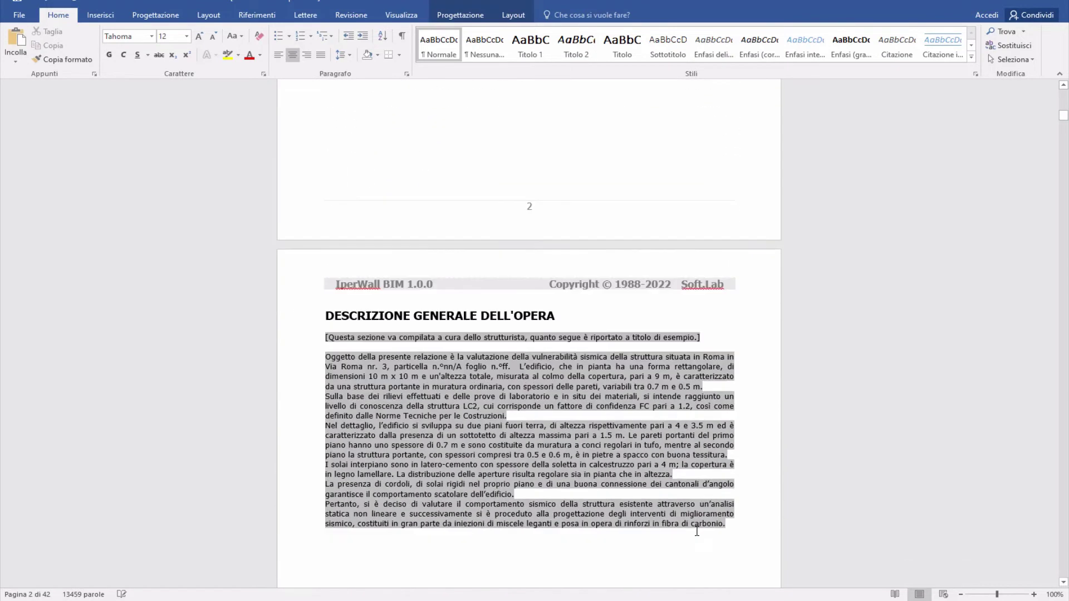
left_click(695, 531)
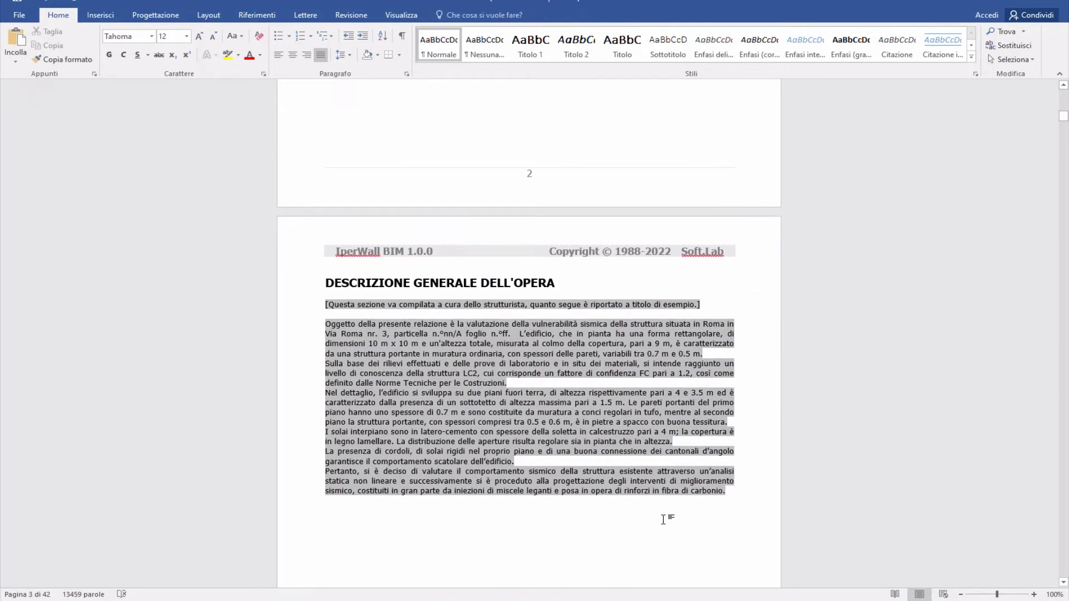
left_click(663, 523)
scroll(663, 499, "down", 7)
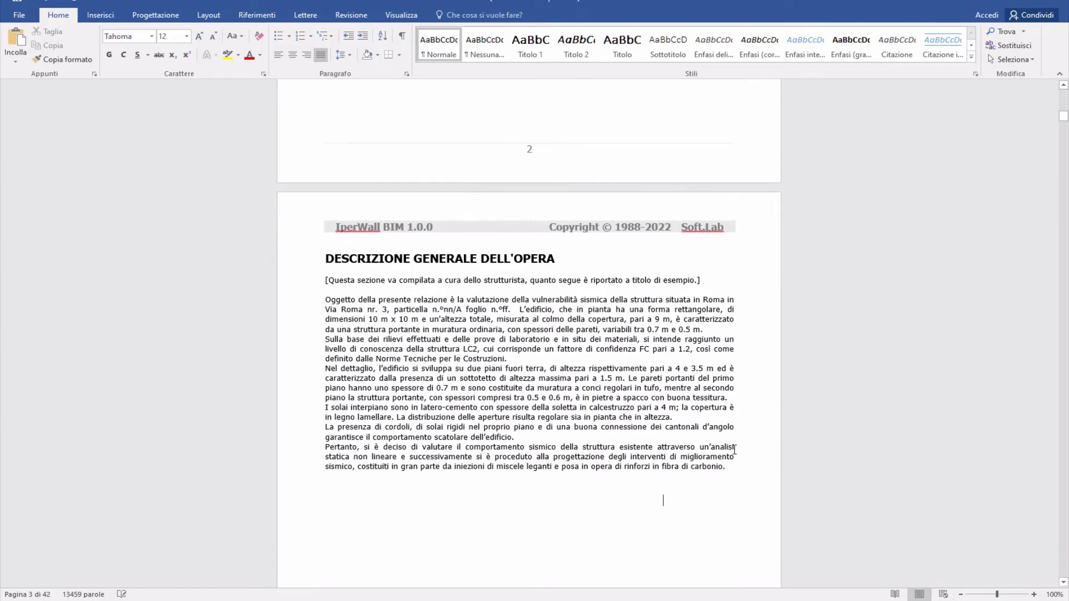
scroll(706, 448, "down", 10)
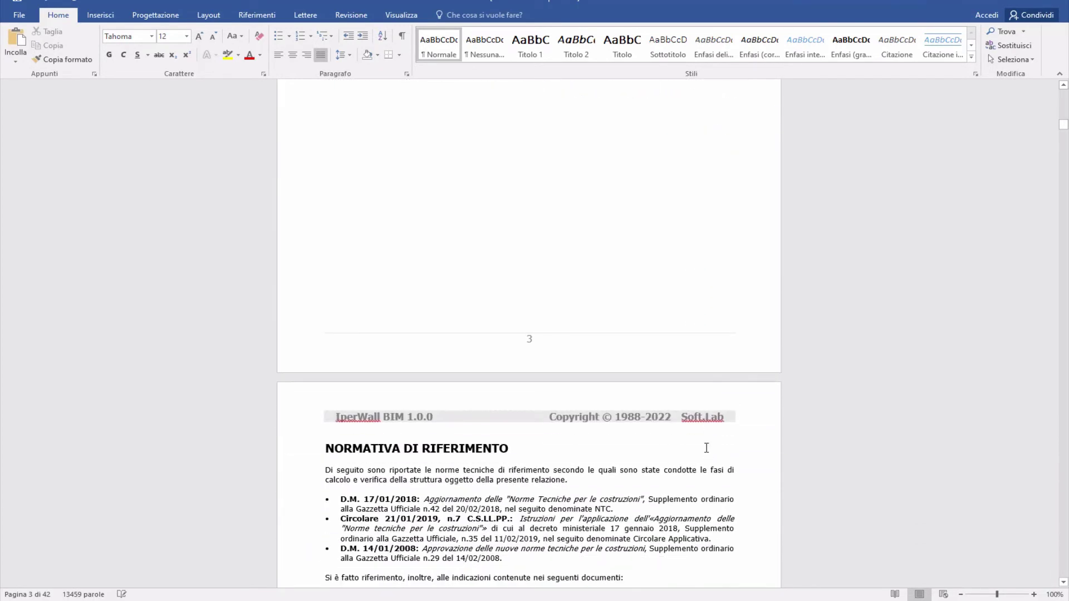
Read the report's Normativa di riferimento and Parametri di normativa sections, including the table of safety coefficients and limit displacements.
scroll(707, 447, "down", 9)
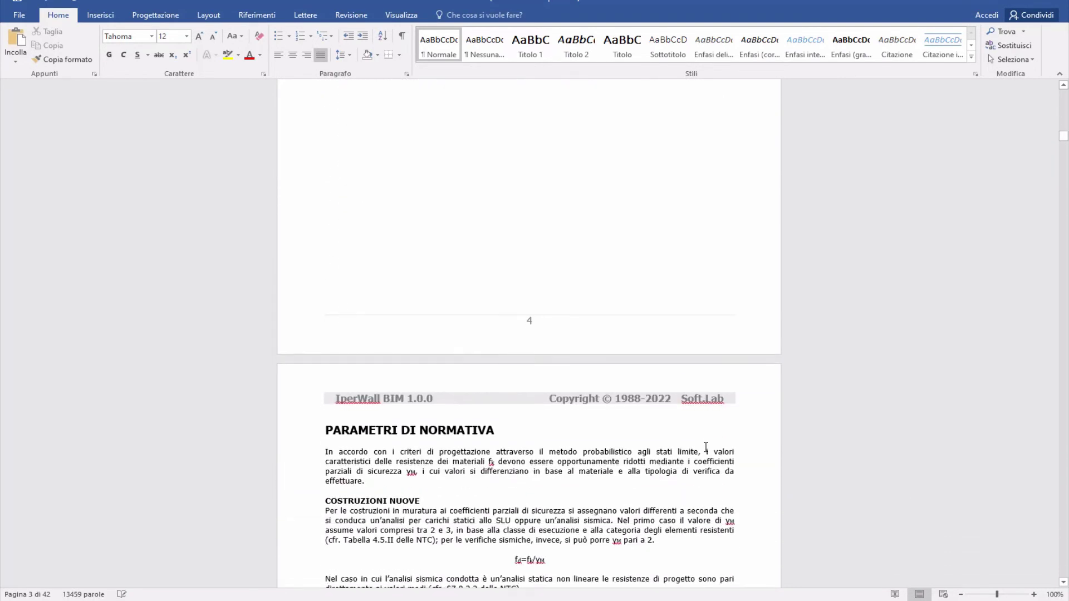
scroll(703, 451, "down", 6)
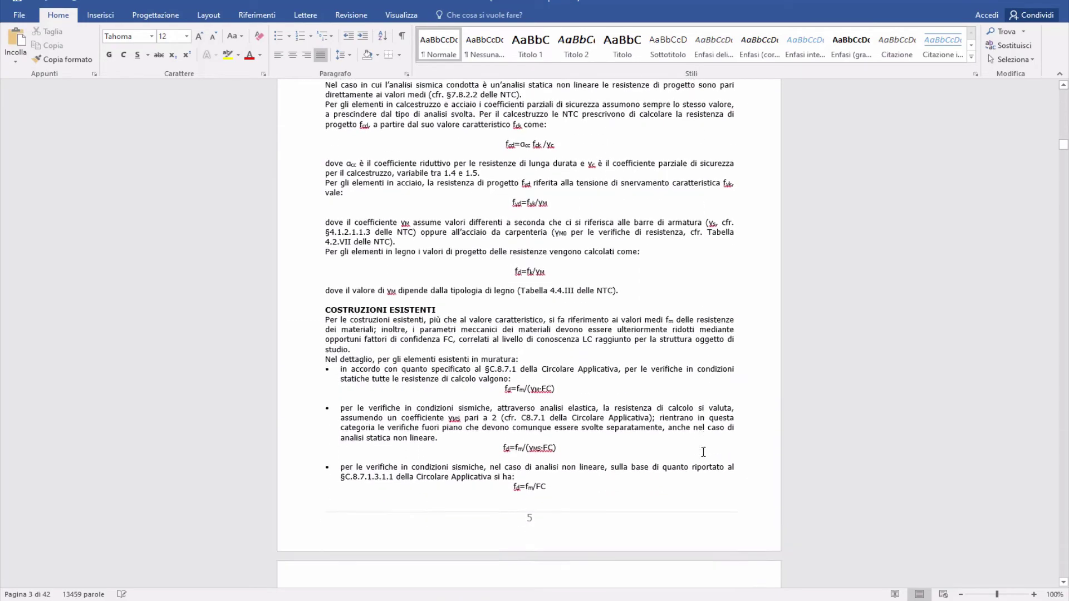
scroll(689, 453, "down", 9)
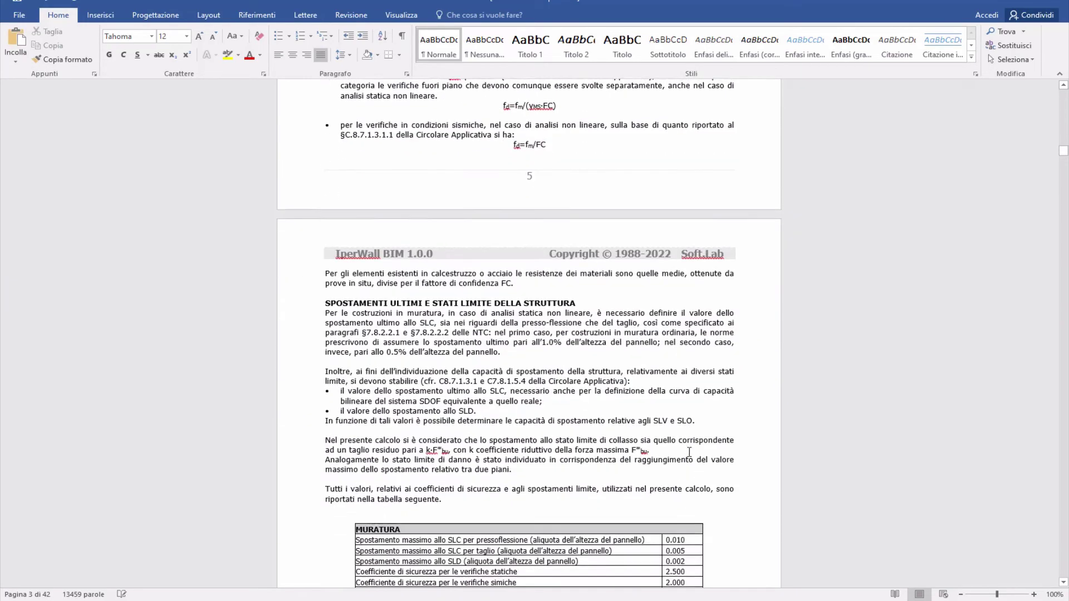
scroll(689, 458, "down", 10)
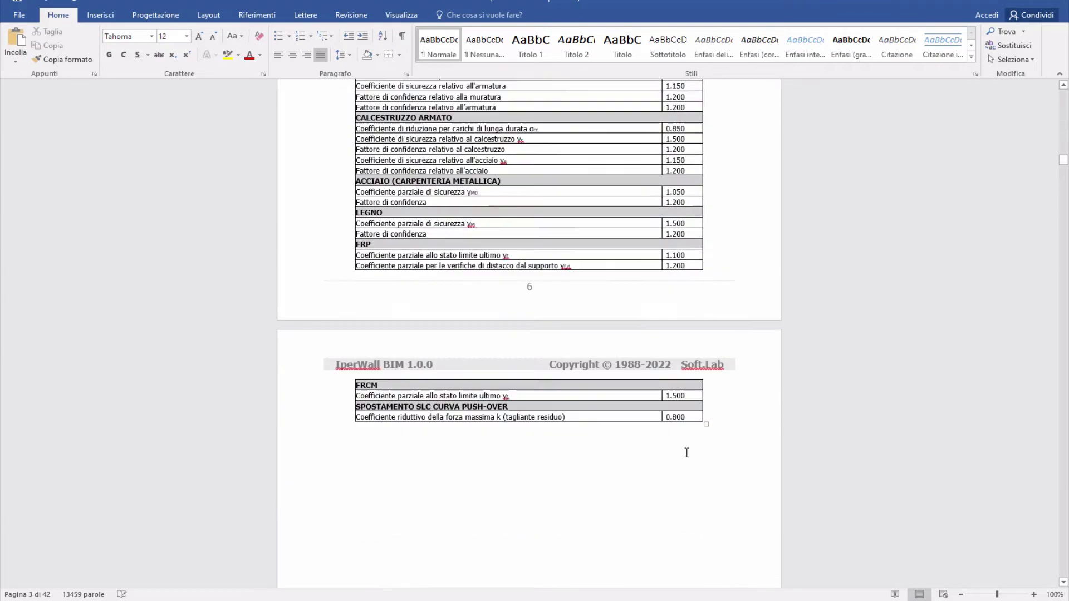
scroll(689, 458, "down", 10)
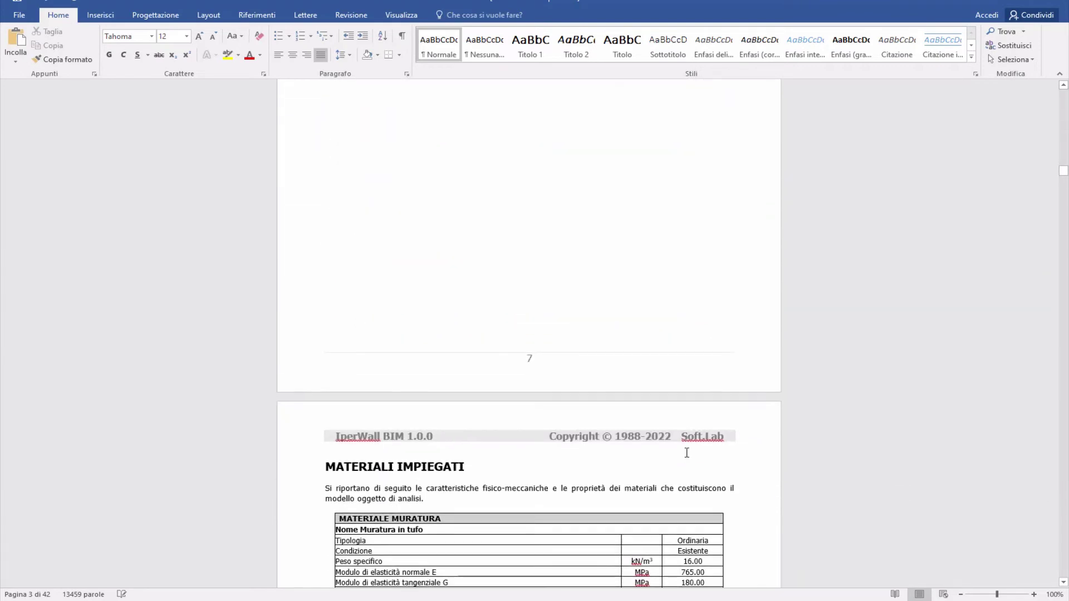
Examine the report's Materiali impiegati and Geometrie degli elementi sections, covering material properties and the tables of walls, ring beams and floors.
scroll(687, 453, "down", 11)
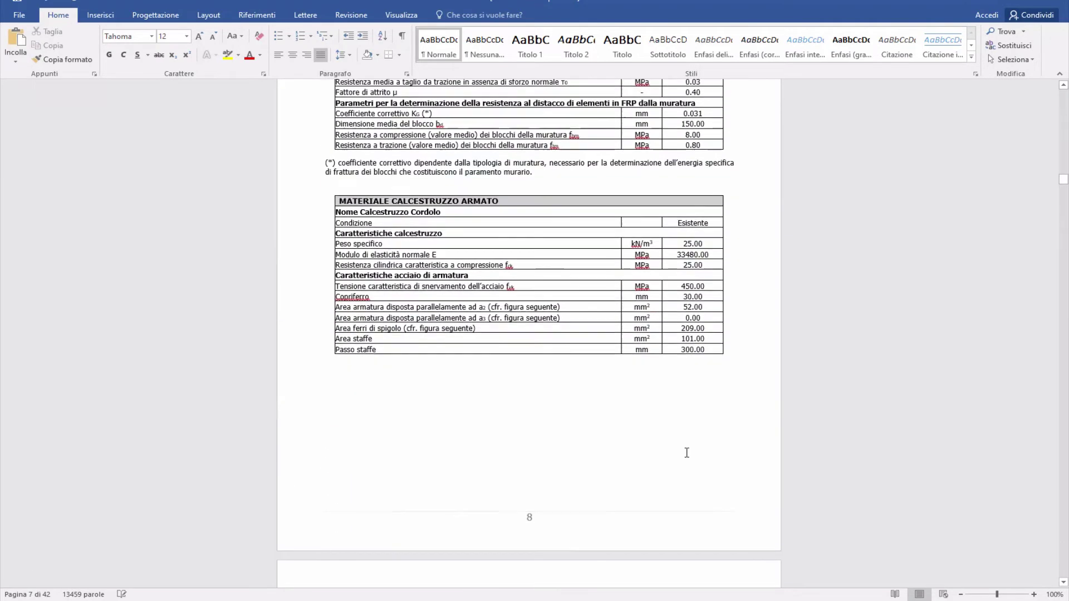
scroll(686, 453, "down", 11)
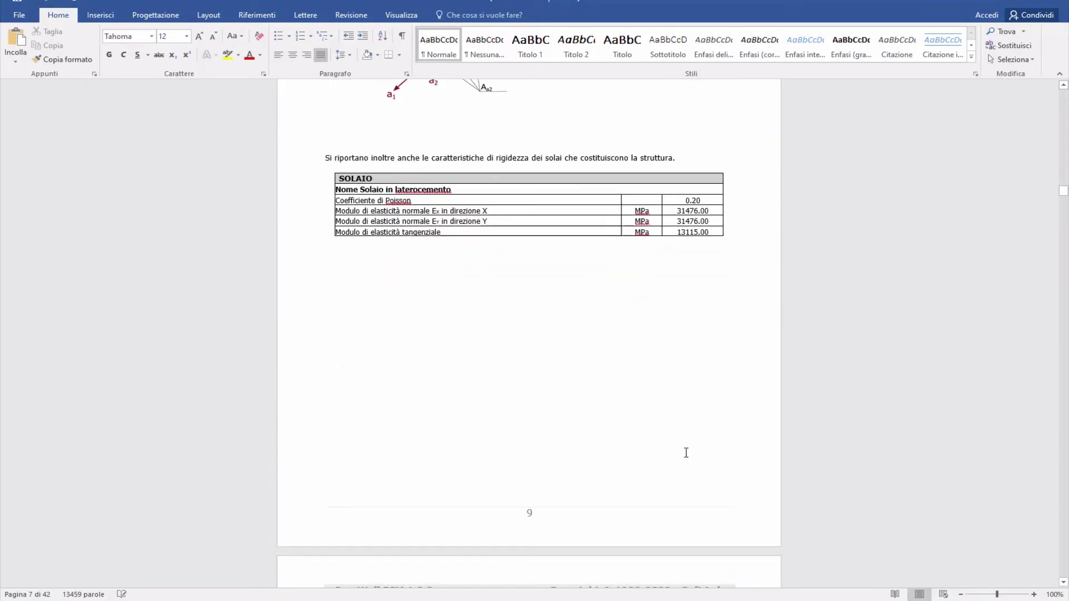
scroll(671, 486, "down", 11)
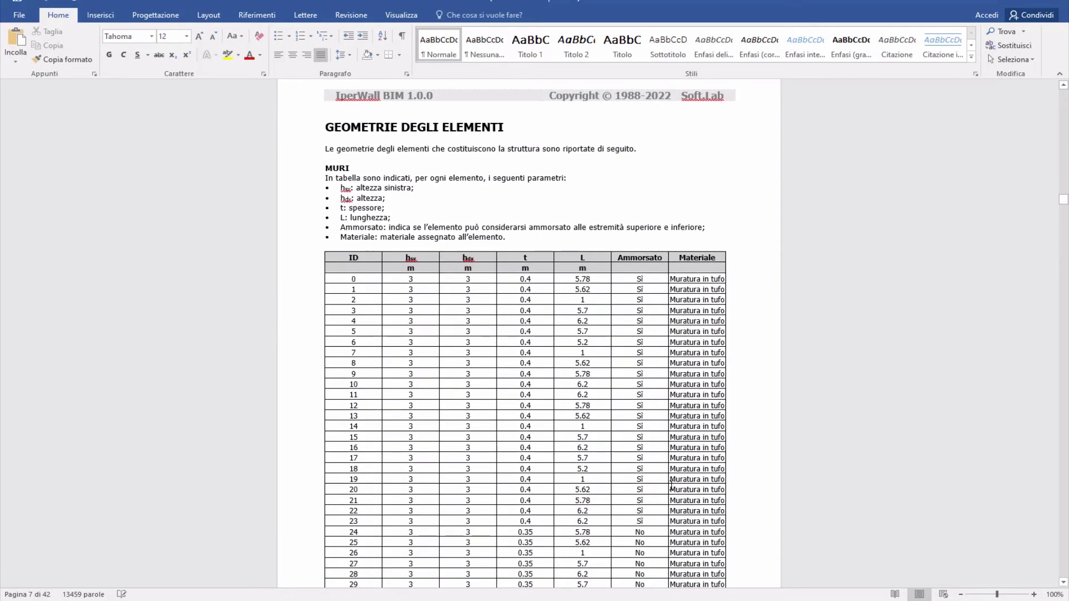
scroll(671, 486, "down", 3)
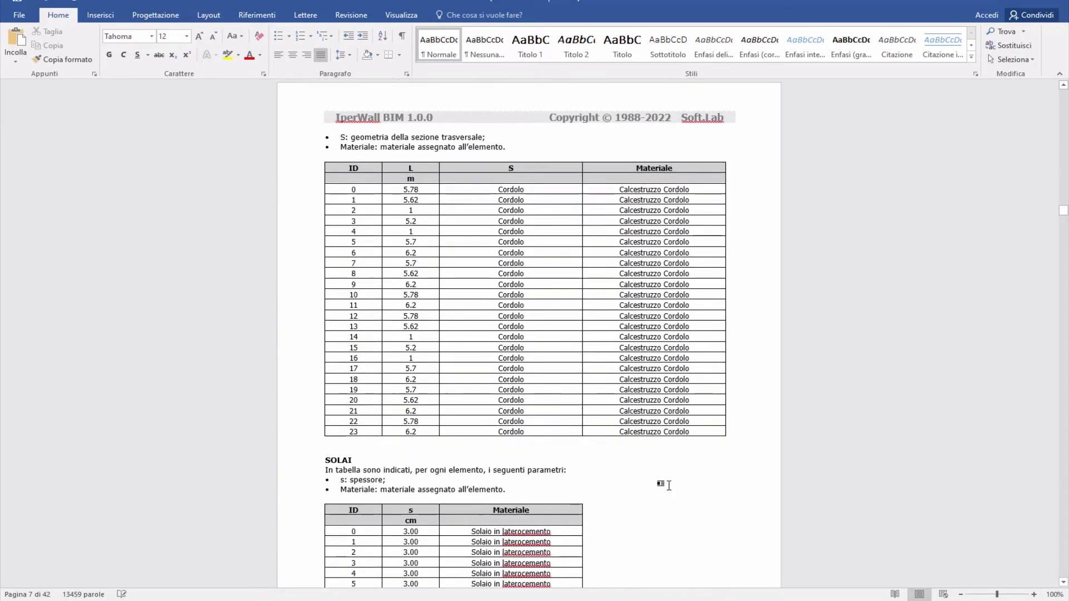
scroll(670, 486, "down", 7)
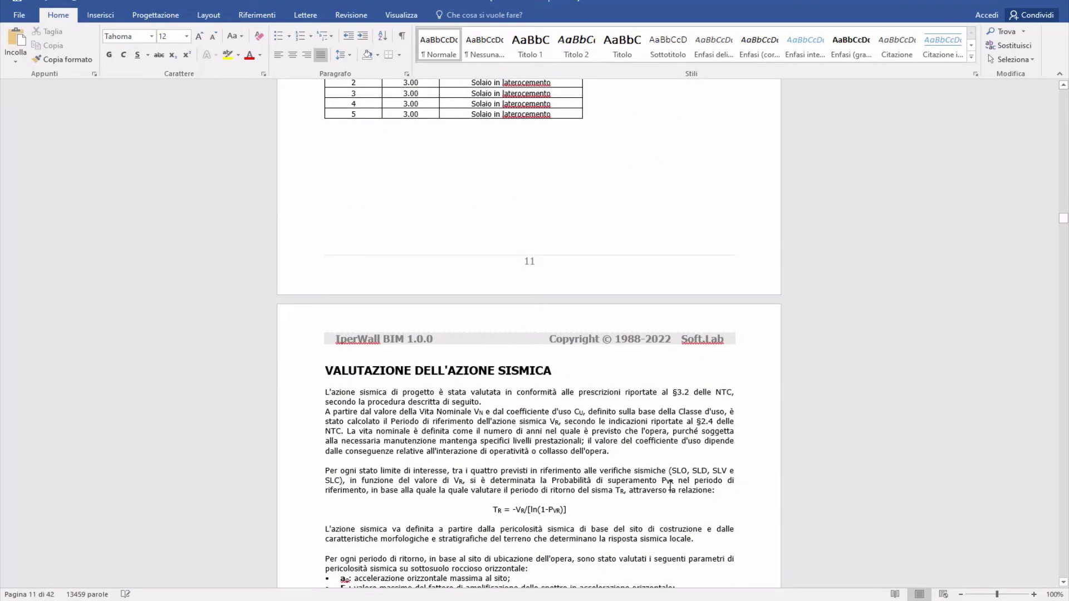
Review the Valutazione dell'azione sismica section, including the site data, the spectral parameters for each limit state and the spectrum plots.
scroll(671, 485, "down", 11)
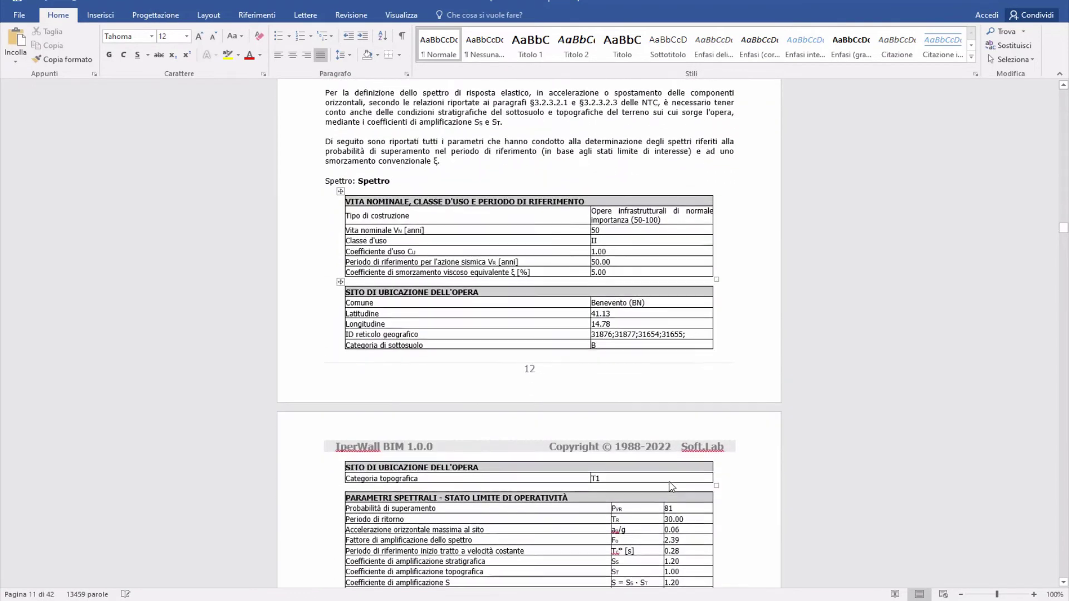
scroll(670, 482, "down", 3)
scroll(670, 482, "down", 13)
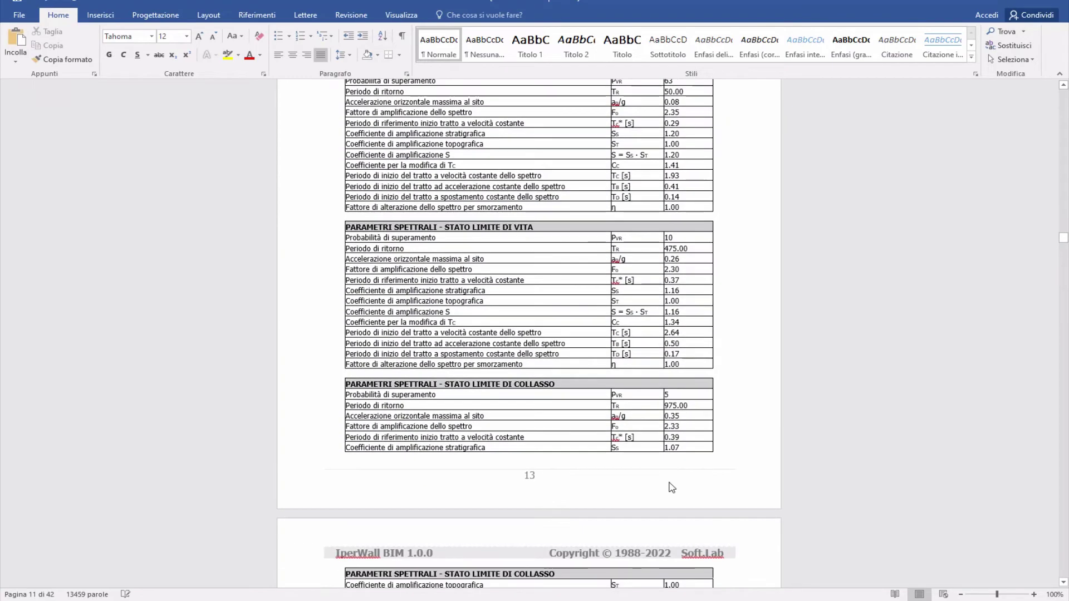
scroll(672, 488, "down", 6)
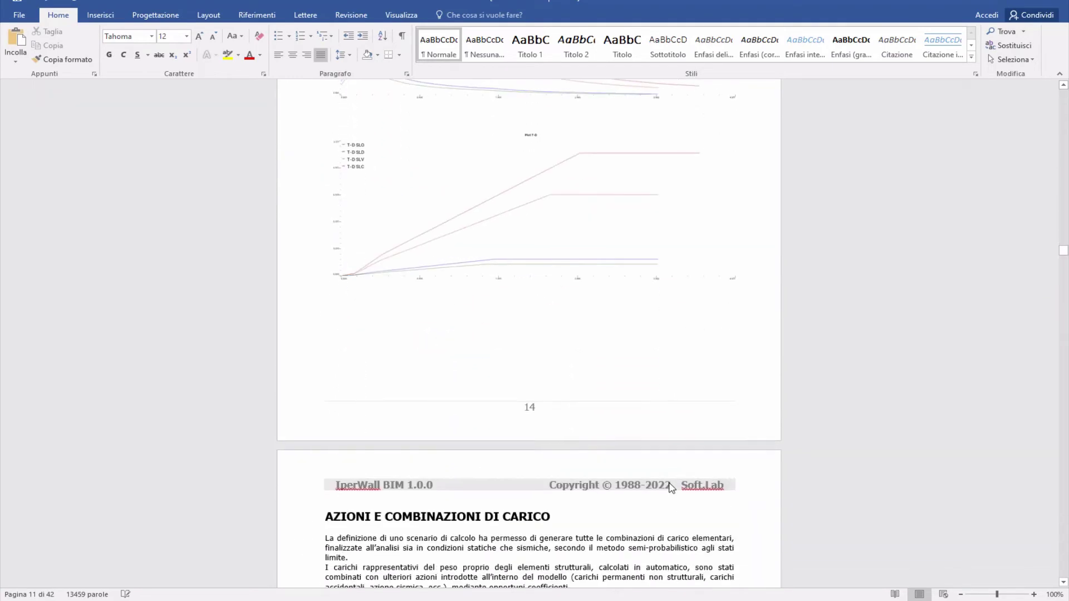
Skip ahead to the modal results on page 24 and examine the periods and participating masses for the seismic combinations.
left_click_drag(1064, 255, 1065, 368)
scroll(742, 353, "down", 9)
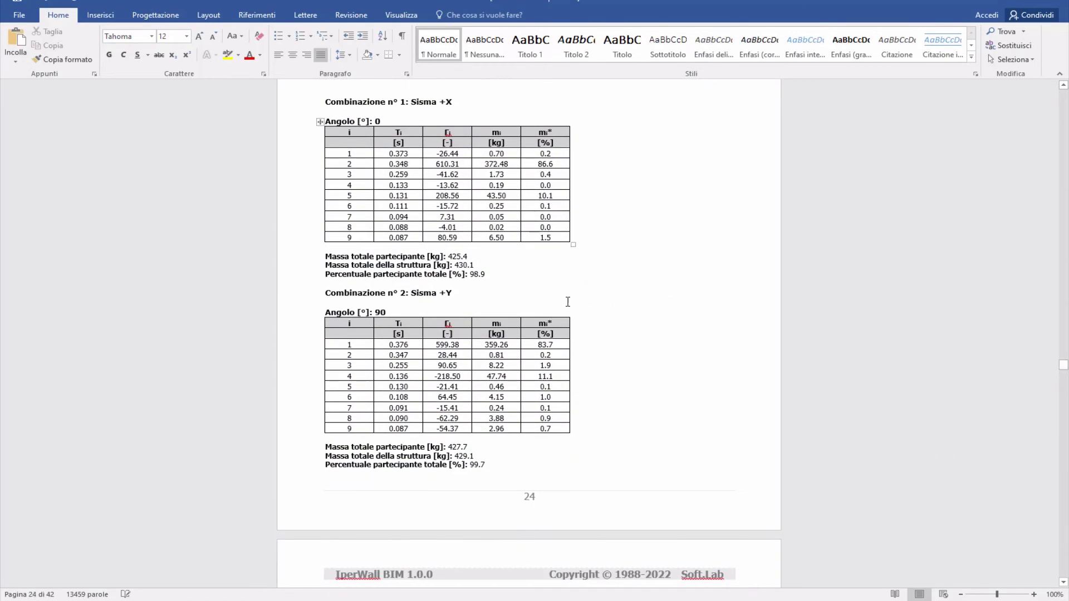
scroll(567, 302, "down", 12)
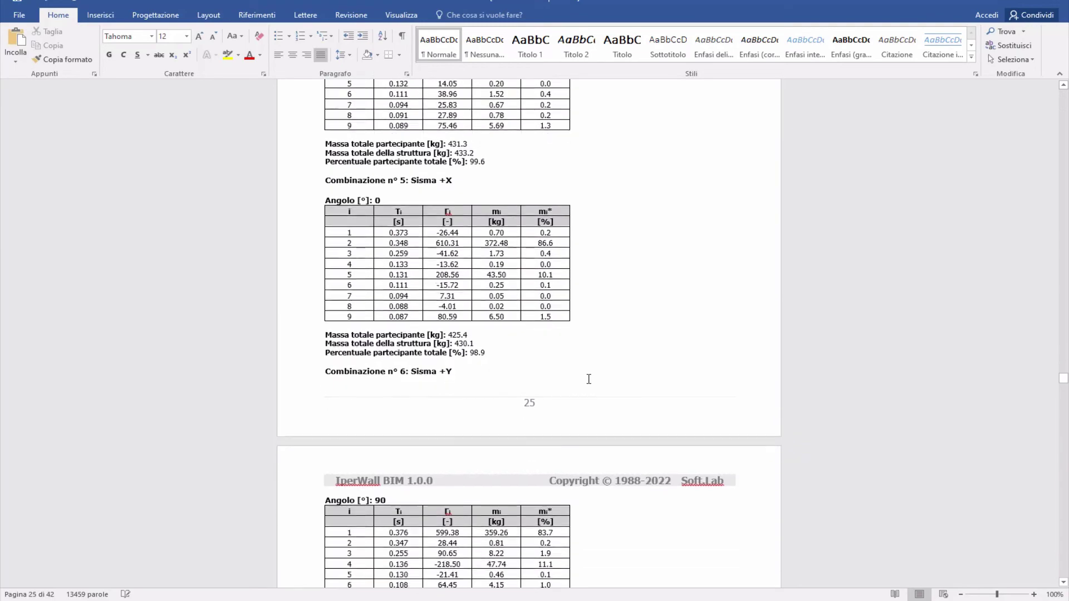
scroll(588, 379, "down", 12)
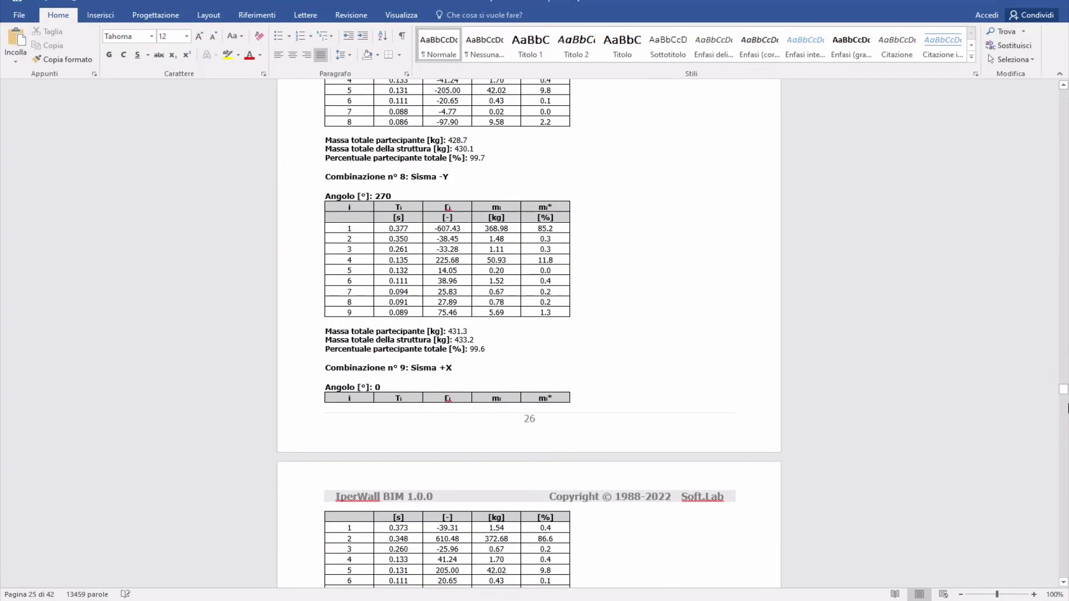